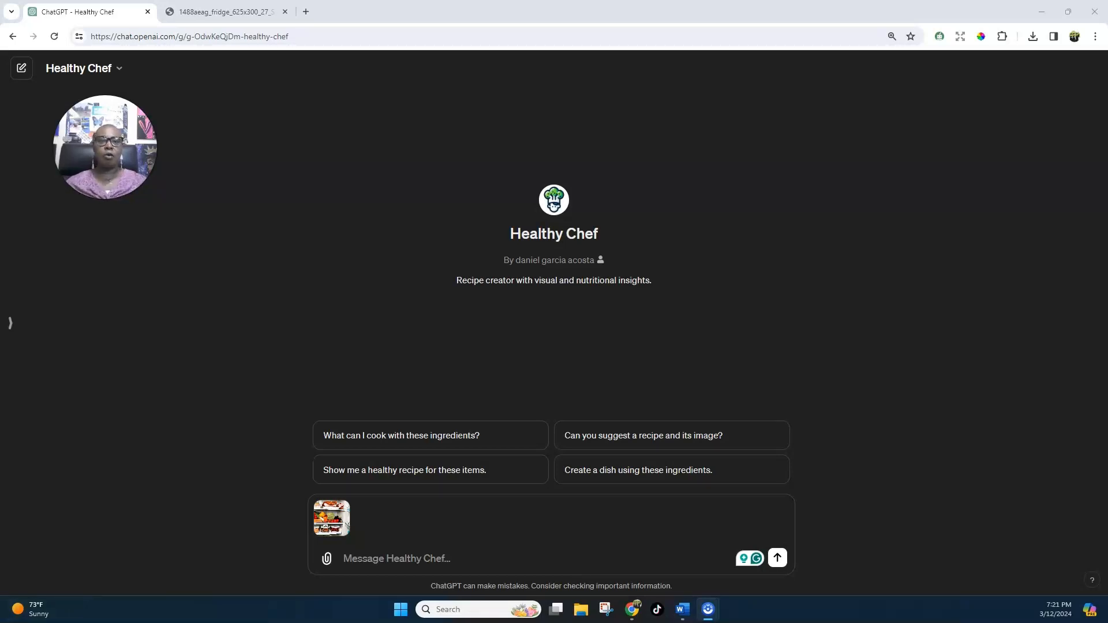
# View the full-size fridge photo and return to the Healthy Chef chat.
pyautogui.moveTo(332, 518)
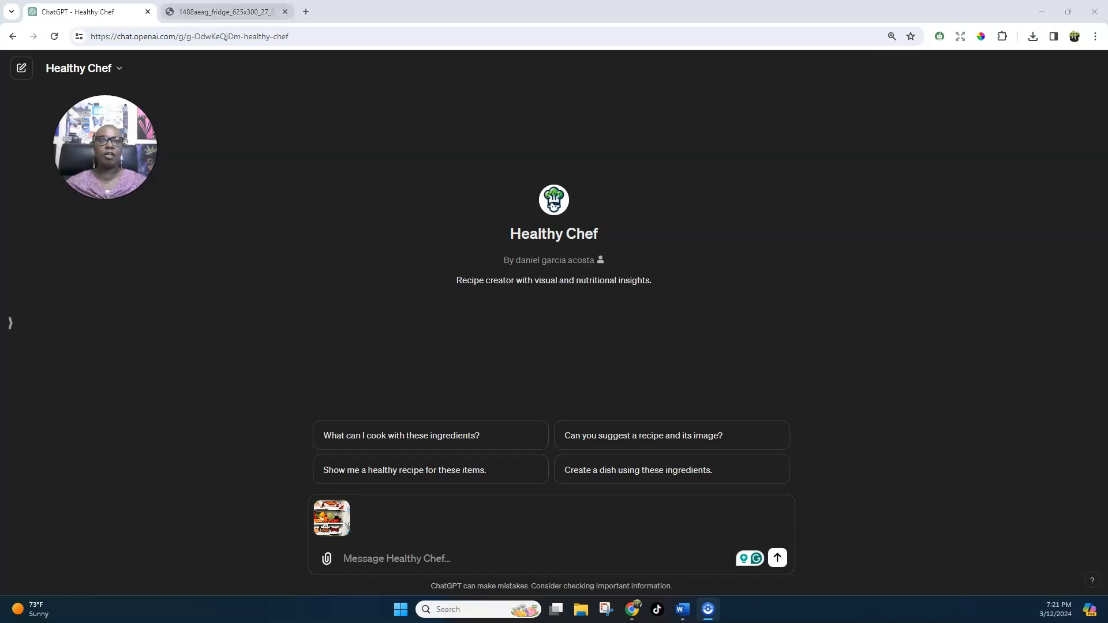
pyautogui.click(225, 11)
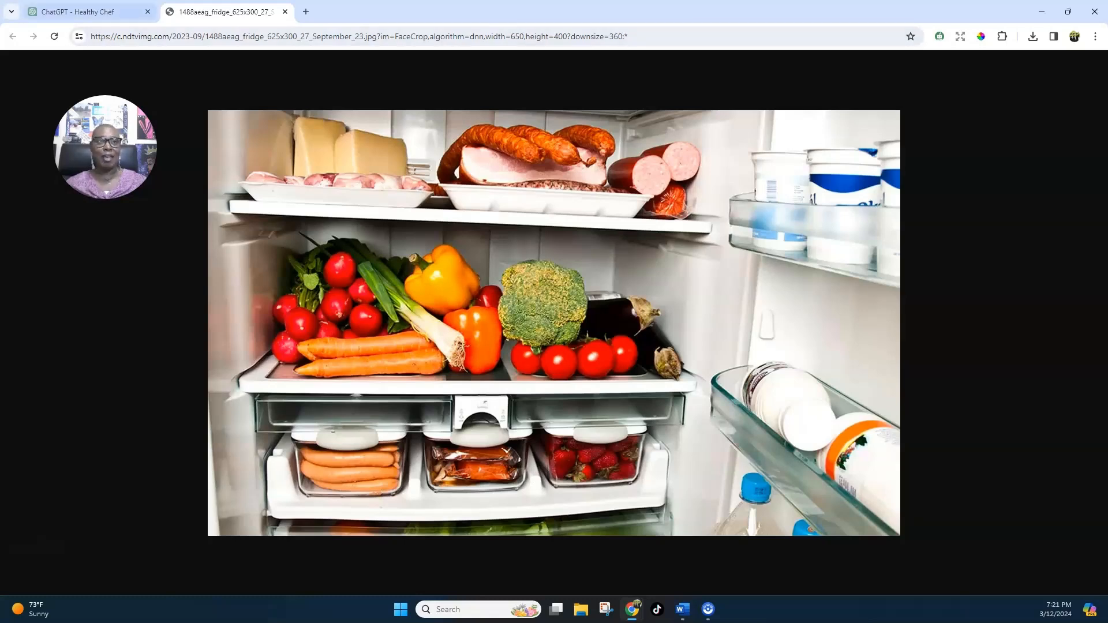
pyautogui.hotkey('ctrl', 'shift', 'Tab')
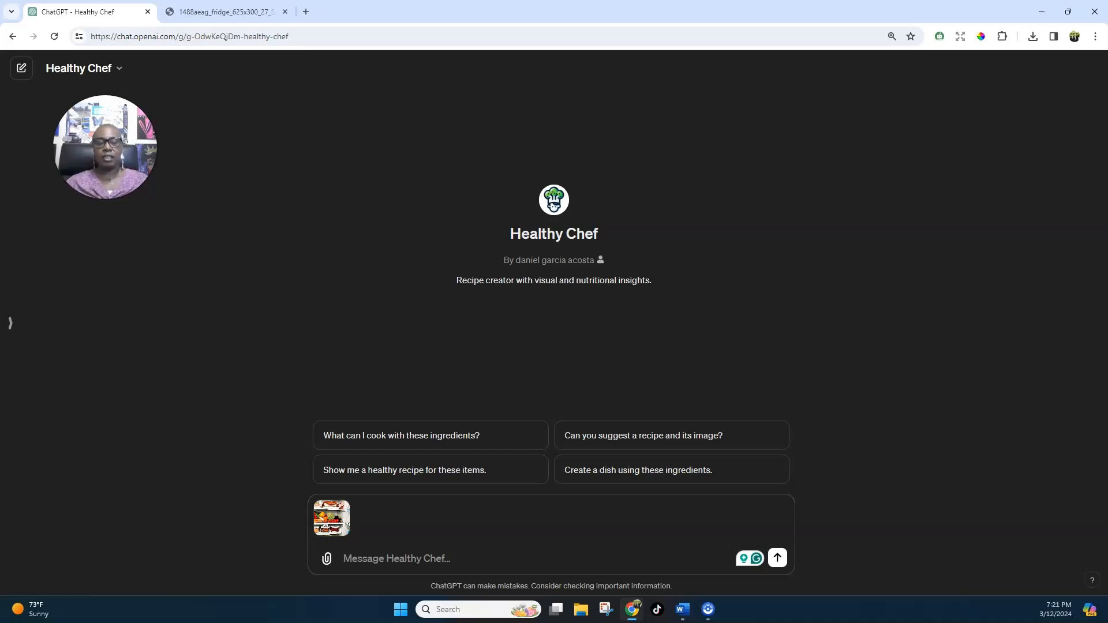
# Send the attached fridge photo with the prompt "Using this image, can you suggest a quick 30-minute meal".
pyautogui.write('Usin')
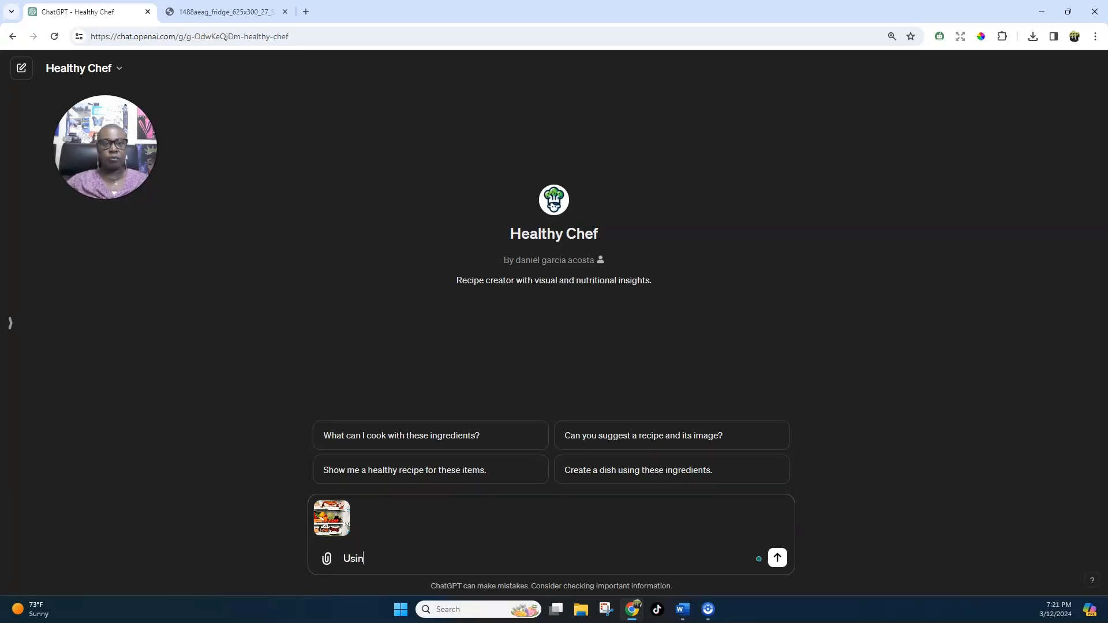
pyautogui.write('g this image,')
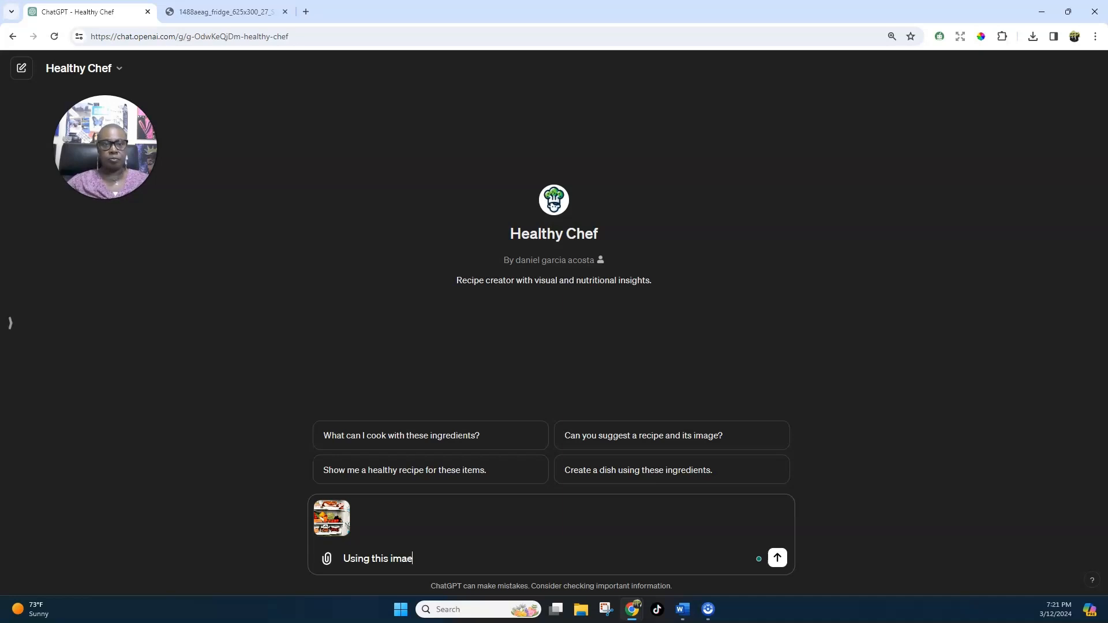
pyautogui.write(' can ')
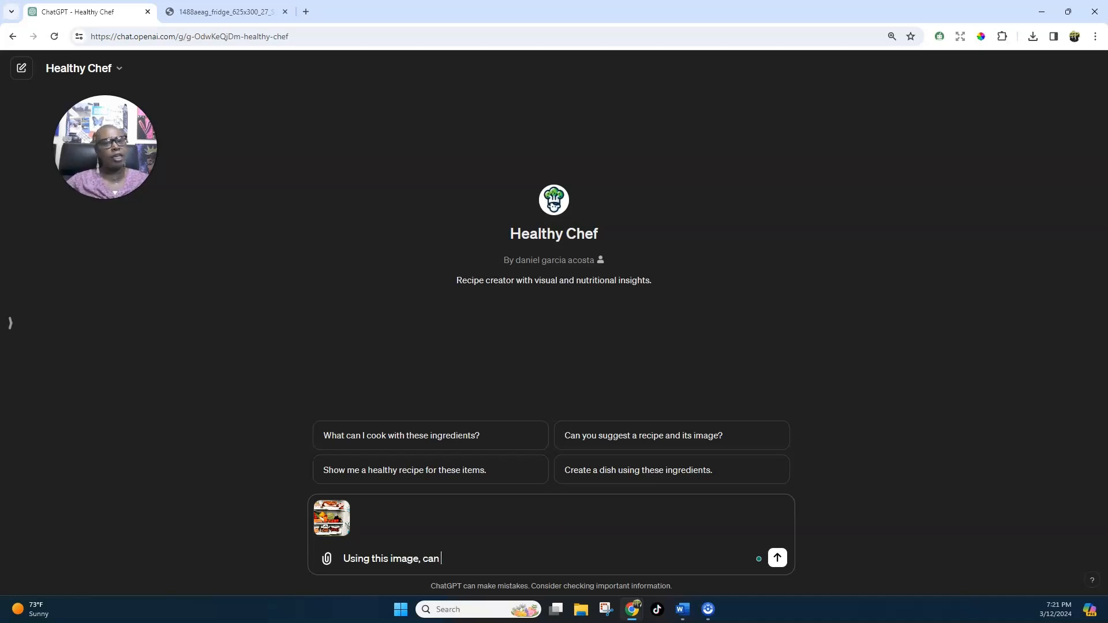
pyautogui.write('you s')
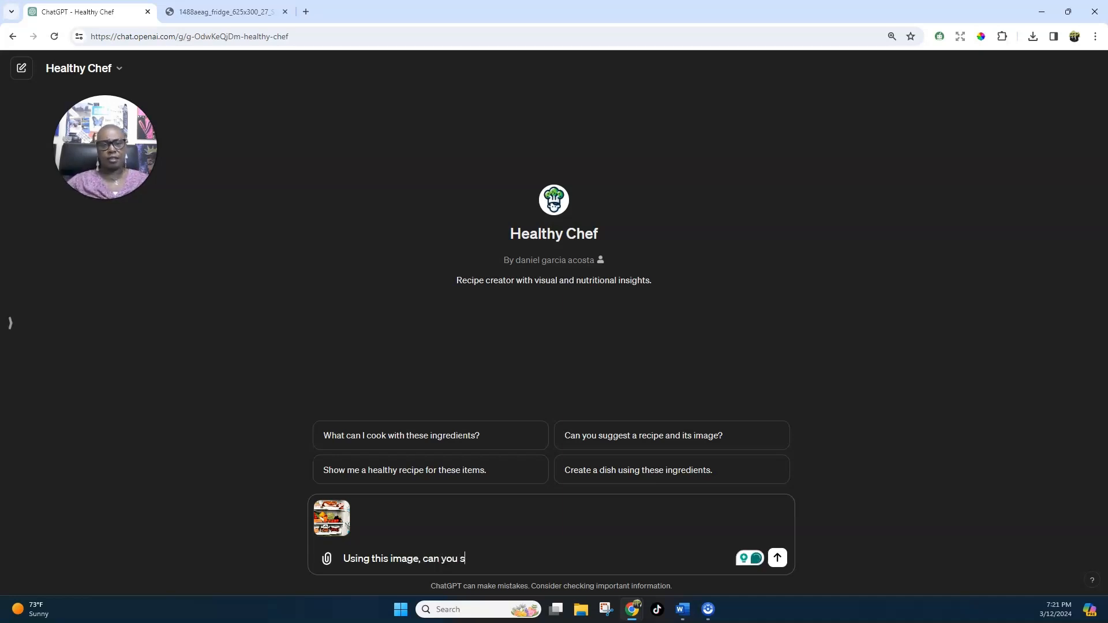
pyautogui.write('uggest a quick')
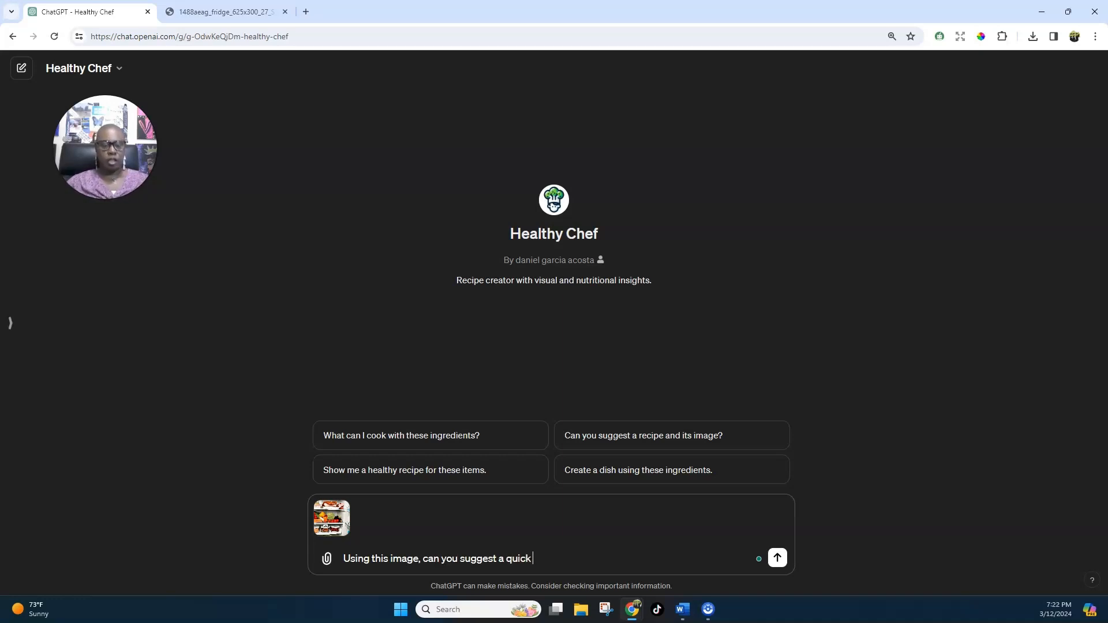
pyautogui.write(' 30-')
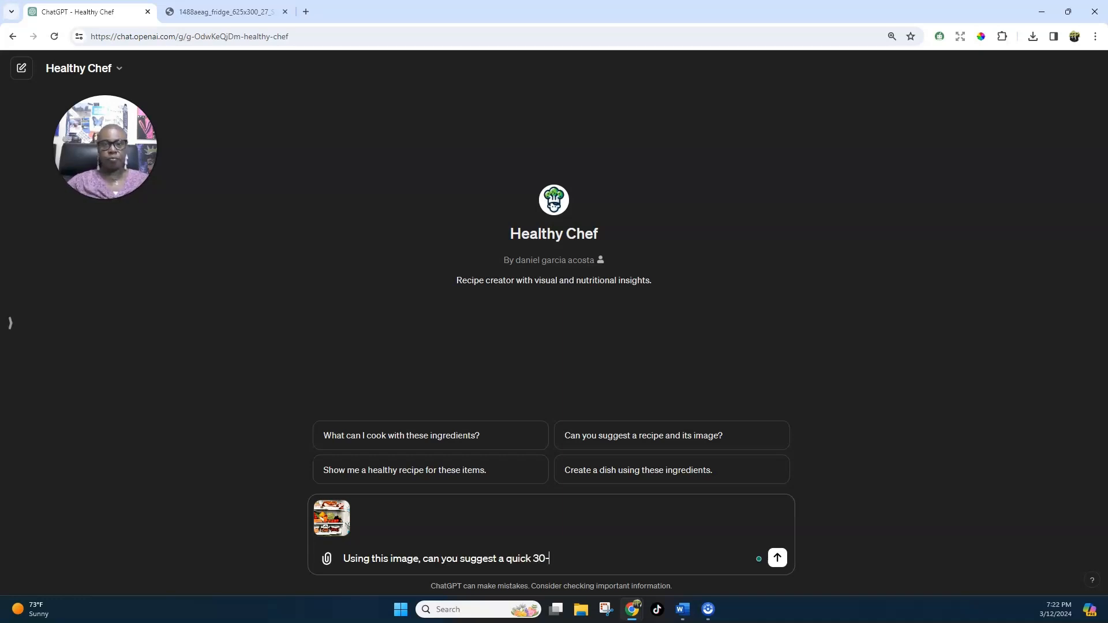
pyautogui.write('minute ')
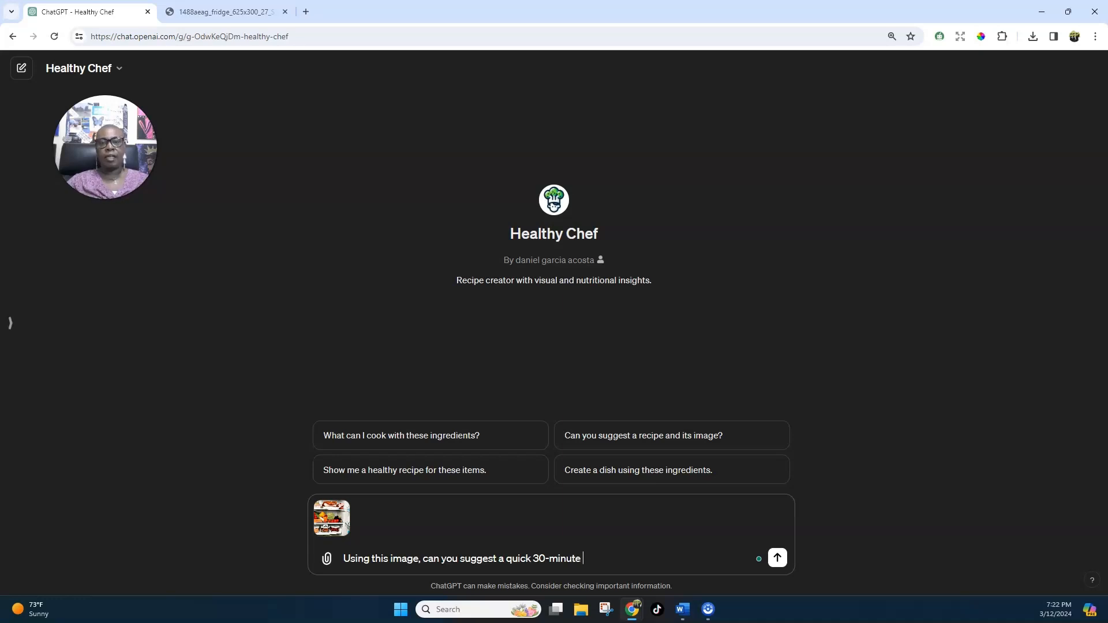
pyautogui.write('meal')
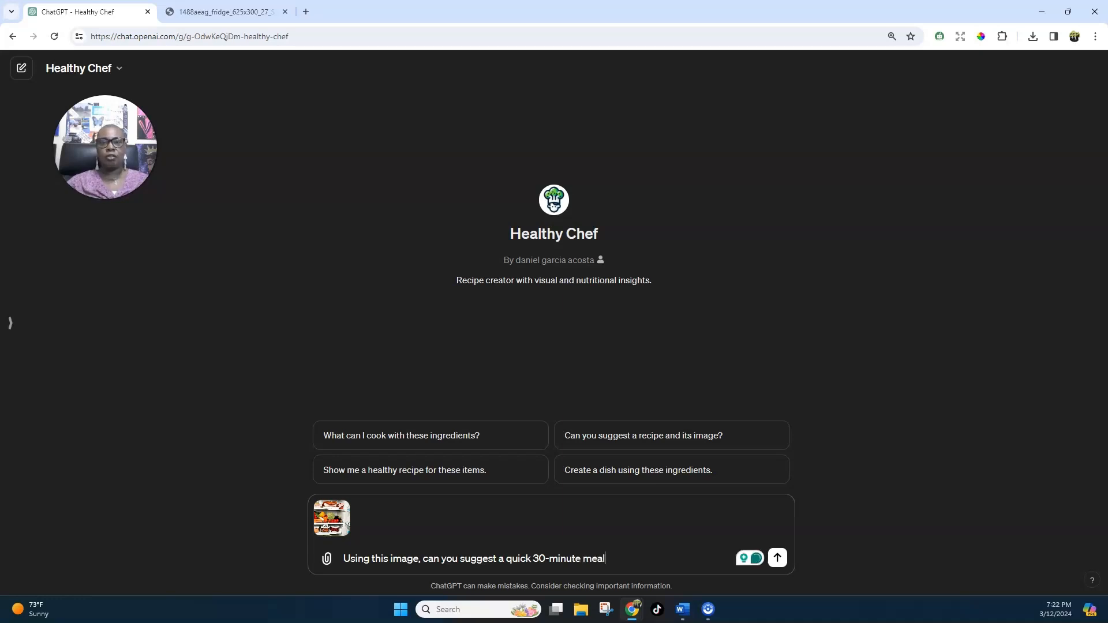
pyautogui.press('Return')
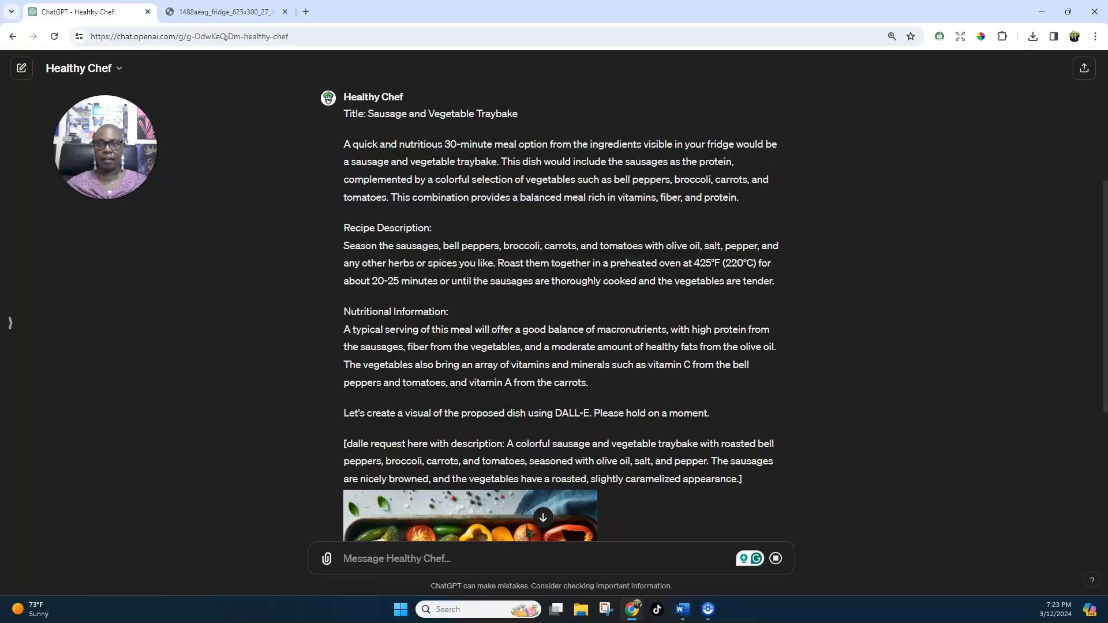
# Review the suggested recipe's nutritional information and the generated picture of the dish.
pyautogui.moveTo(778, 347); pyautogui.dragTo(449, 312)
pyautogui.scroll(-2, 449, 206)
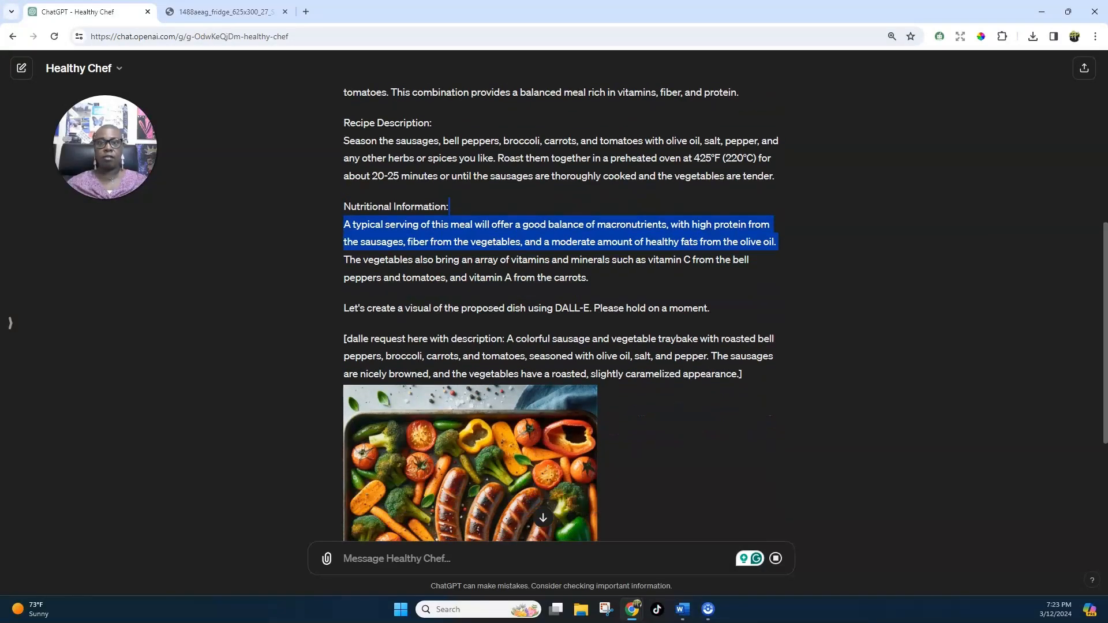
pyautogui.scroll(-2, 554, 312)
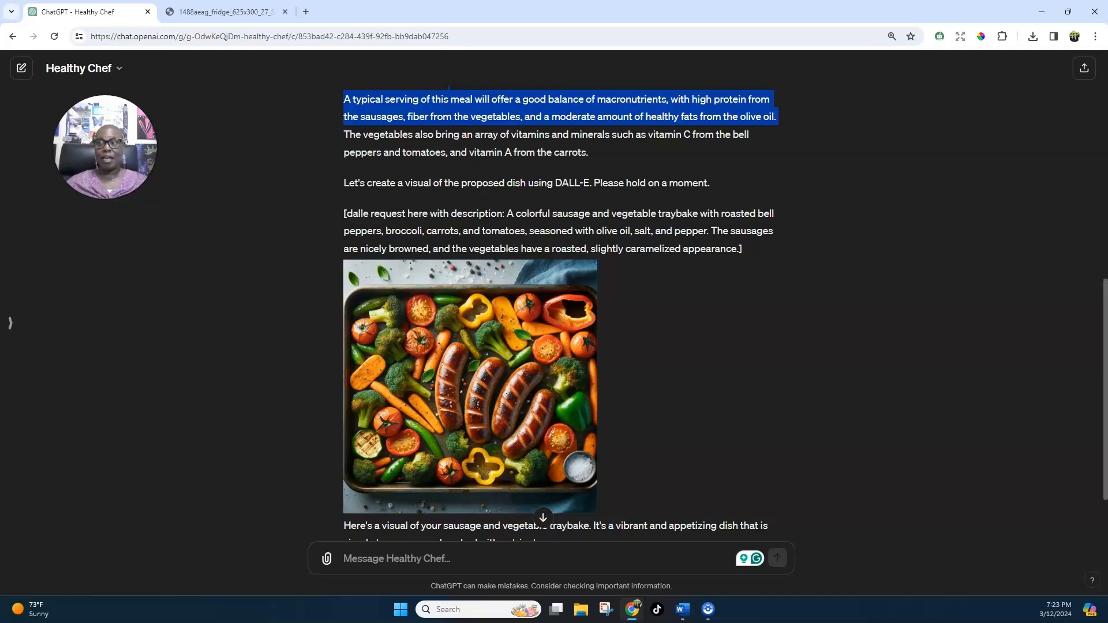
pyautogui.scroll(-2, 450, 88)
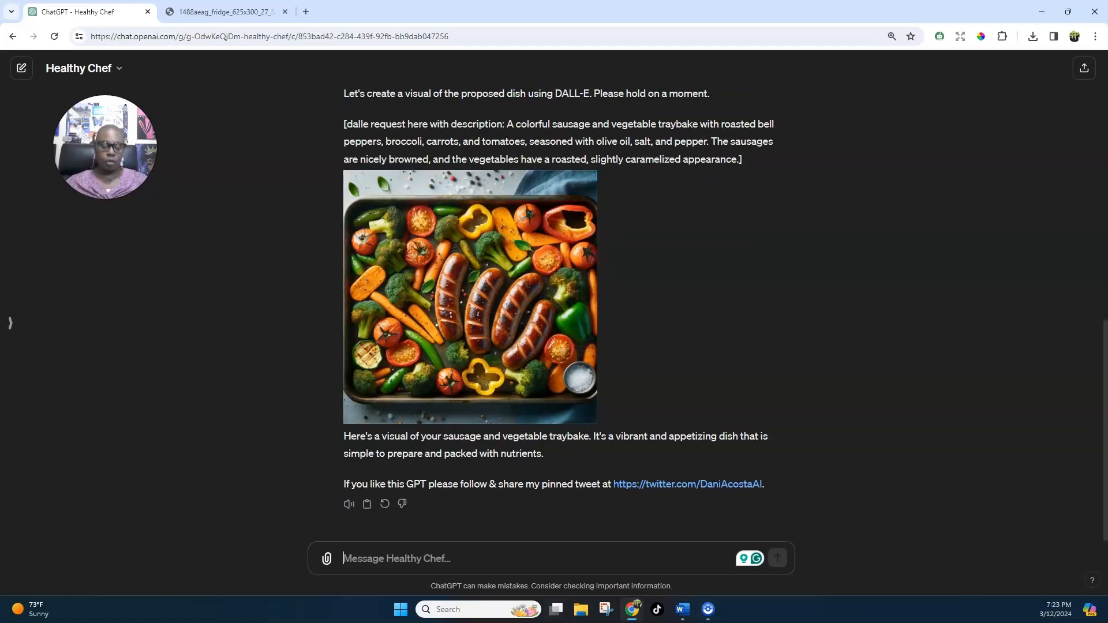
# Draft a follow-up message reading "Can you suggest a meal for fin".
pyautogui.write('Can you w')
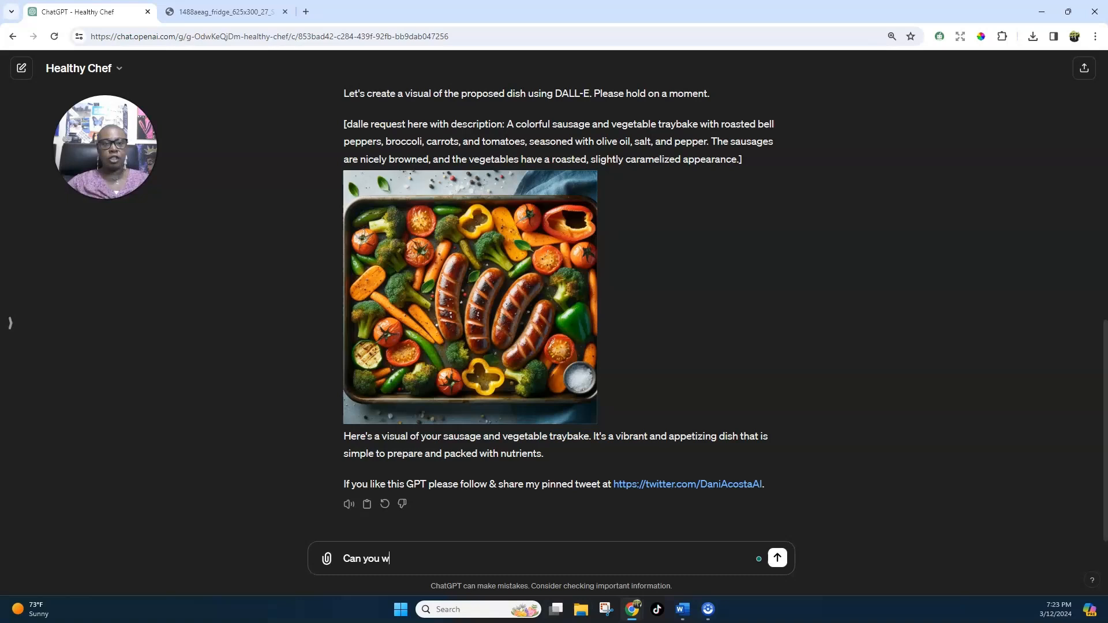
pyautogui.press('BackSpace')
pyautogui.write('suggest a')
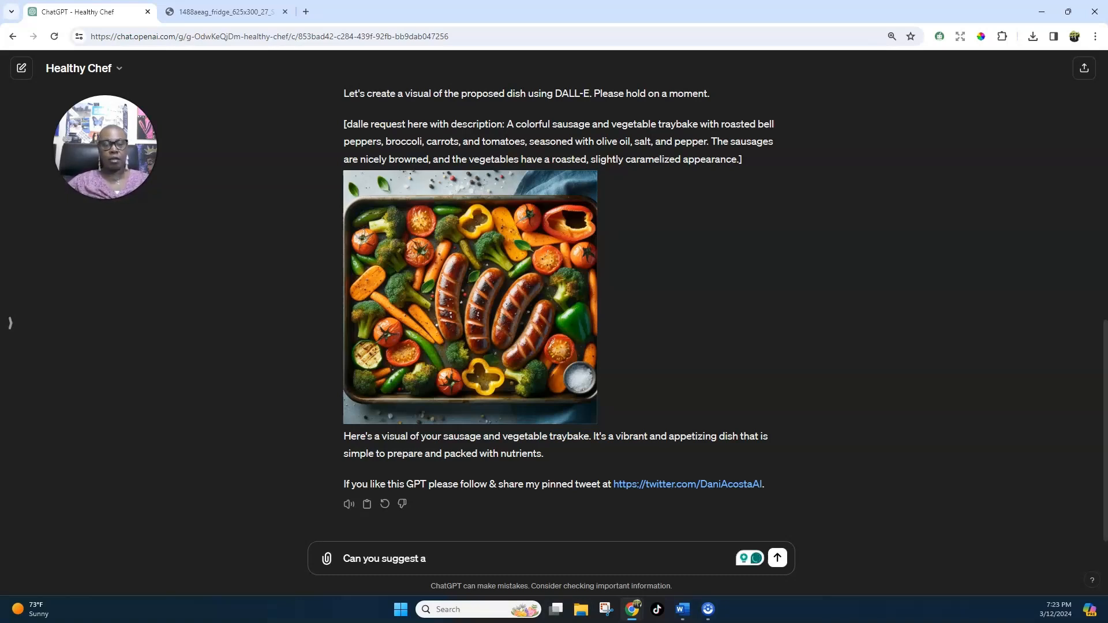
pyautogui.write('mix')
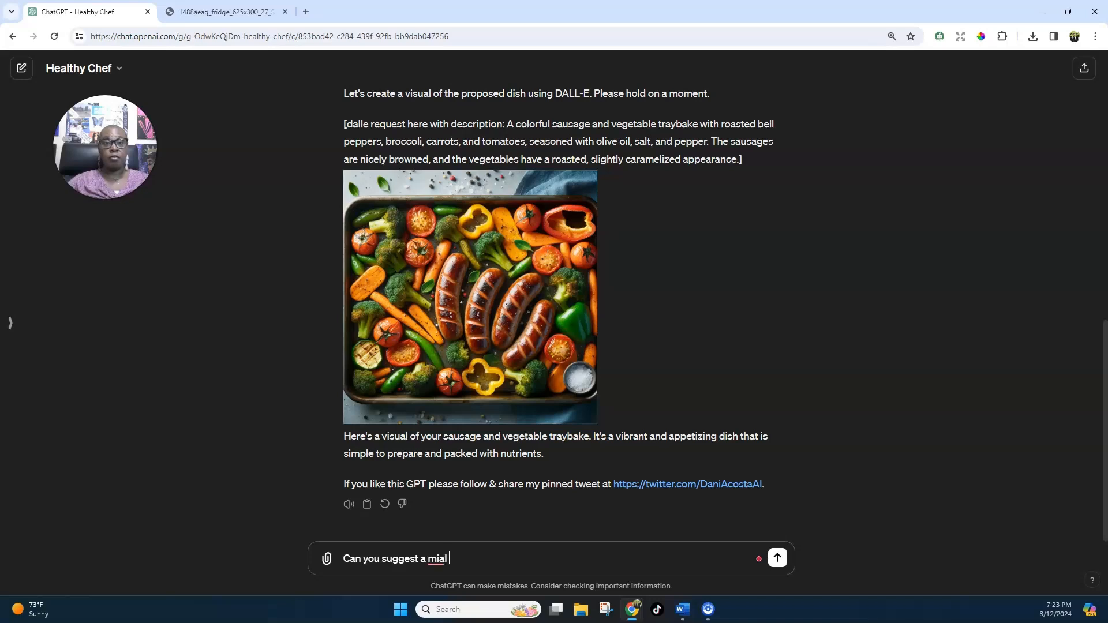
pyautogui.press('BackSpace')
pyautogui.press('BackSpace')
pyautogui.write('eal for fin')
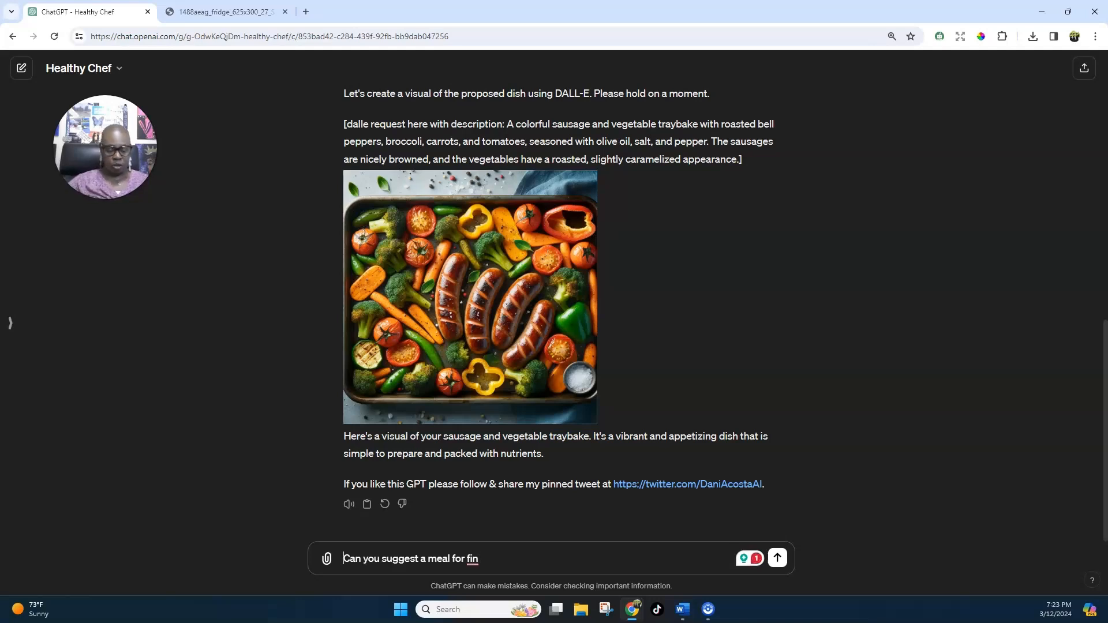
# Begin the drafted question with "Using the picture above," and make the following "can" lowercase.
pyautogui.write('Using the p')
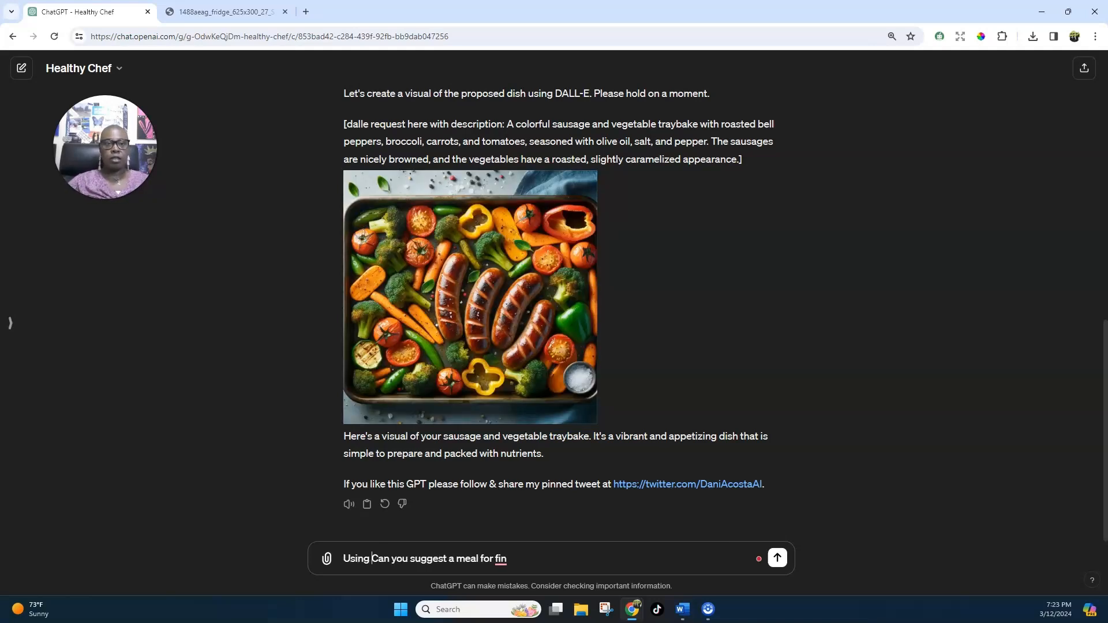
pyautogui.write('icture ')
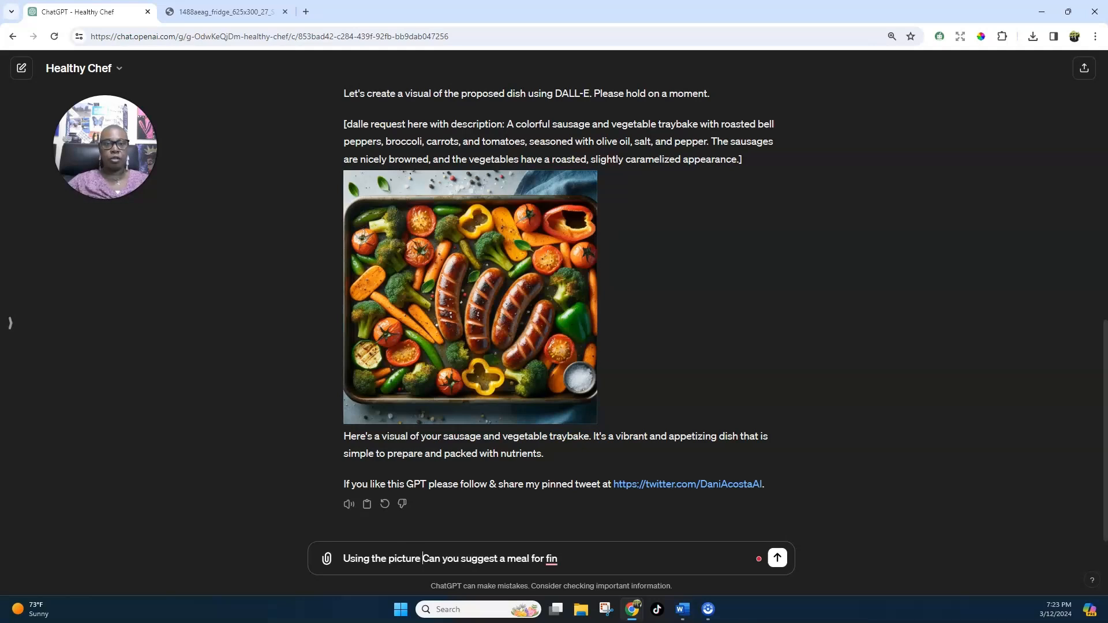
pyautogui.write('a')
pyautogui.write('bov')
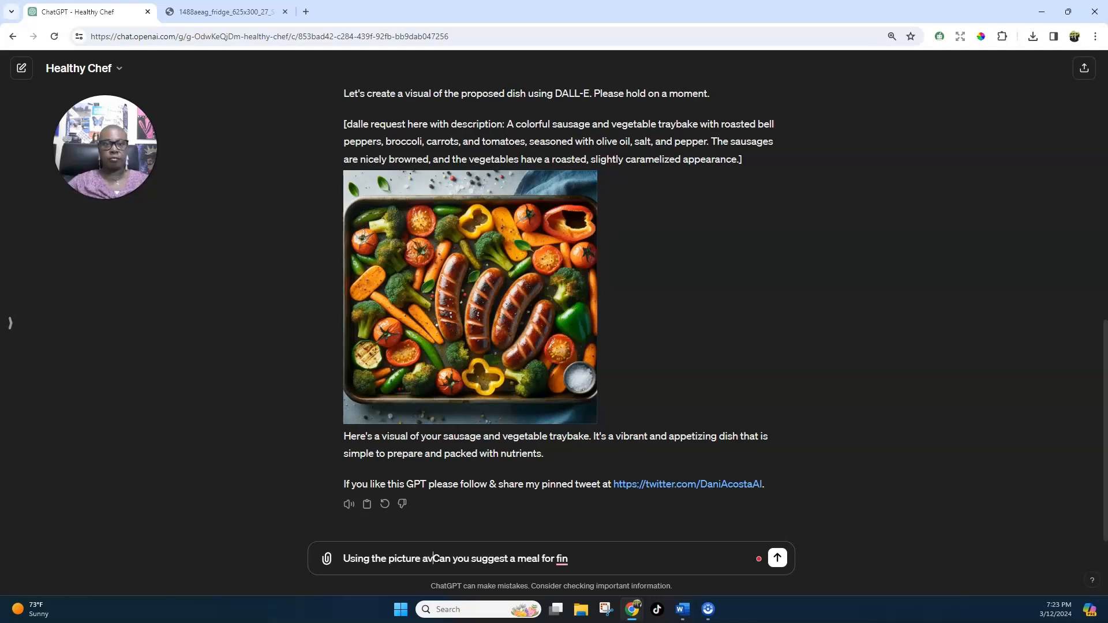
pyautogui.write('e,')
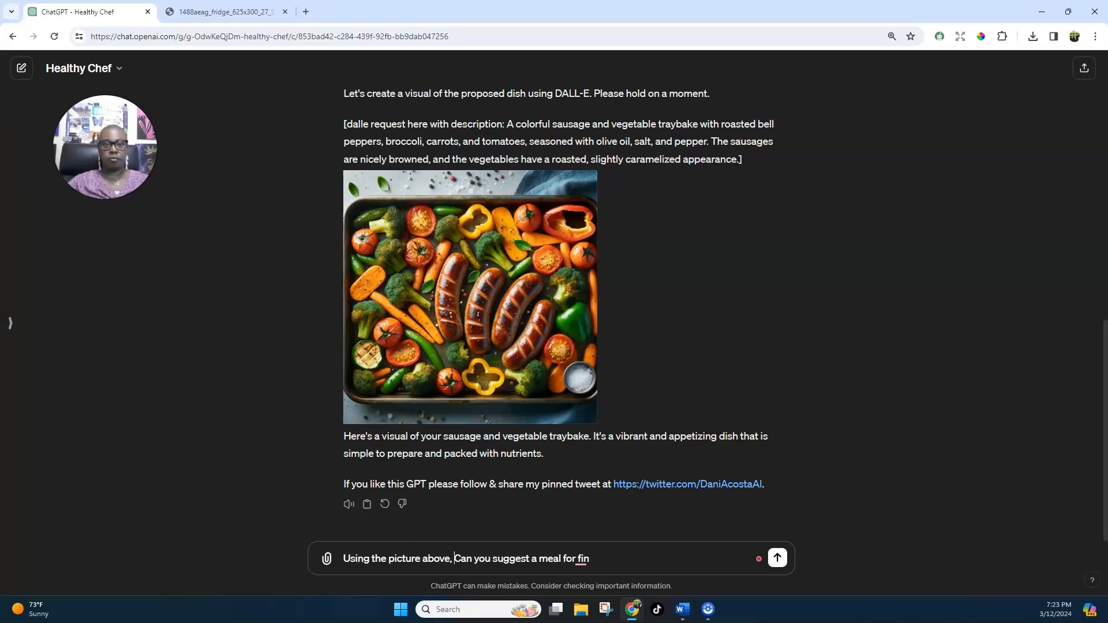
pyautogui.press('Delete')
pyautogui.write('can y')
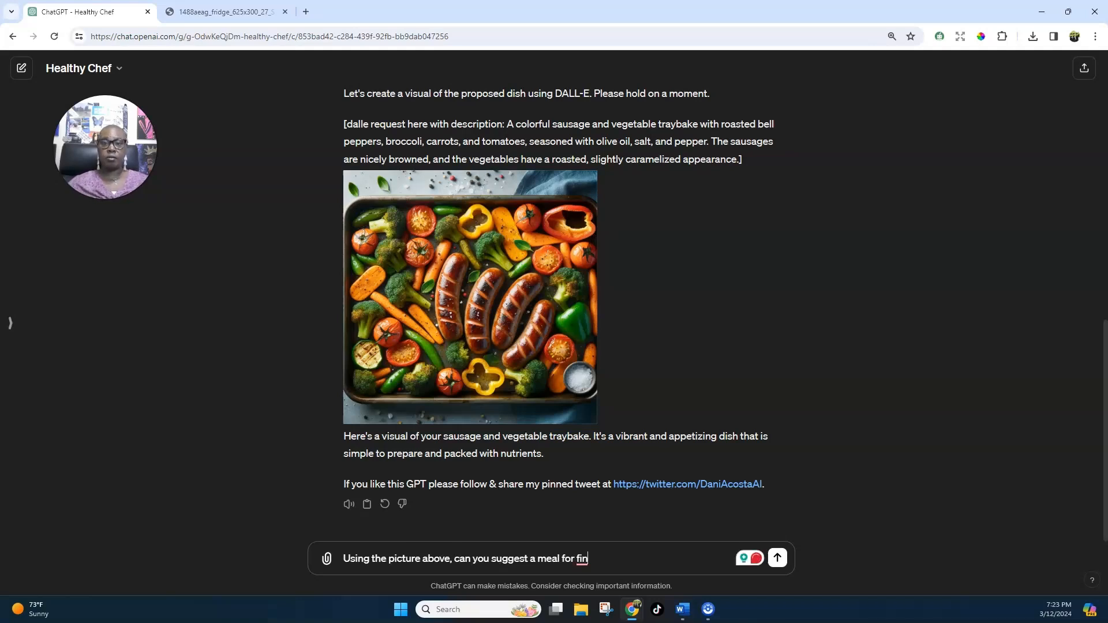
# Complete the question's ending as "finicky kids" and send the message.
pyautogui.write('o')
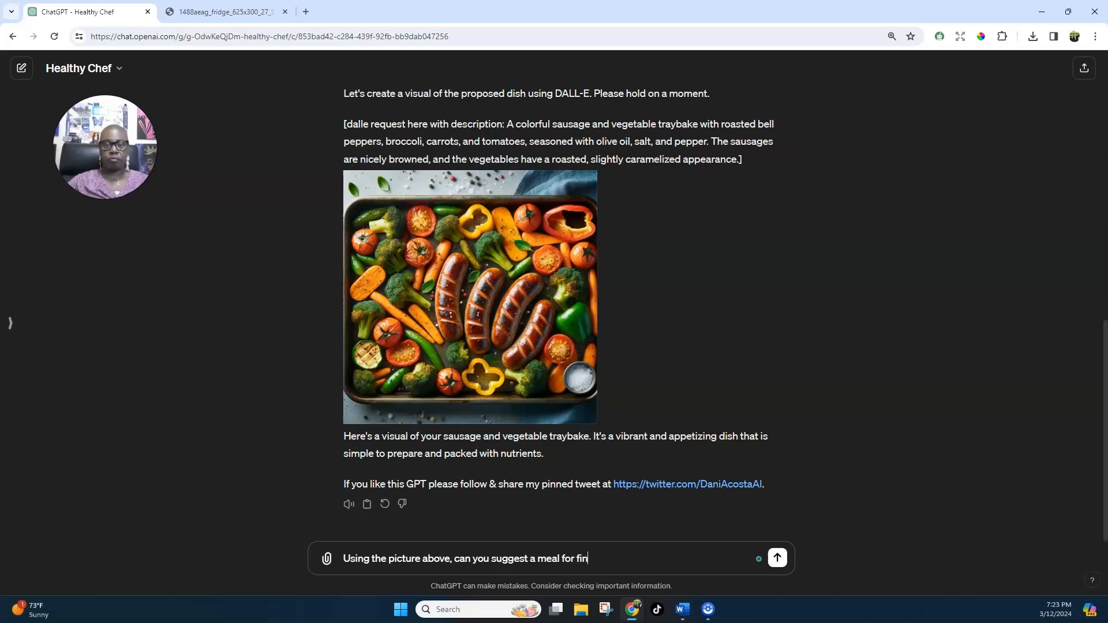
pyautogui.press('BackSpace')
pyautogui.write('ic')
pyautogui.write('ky')
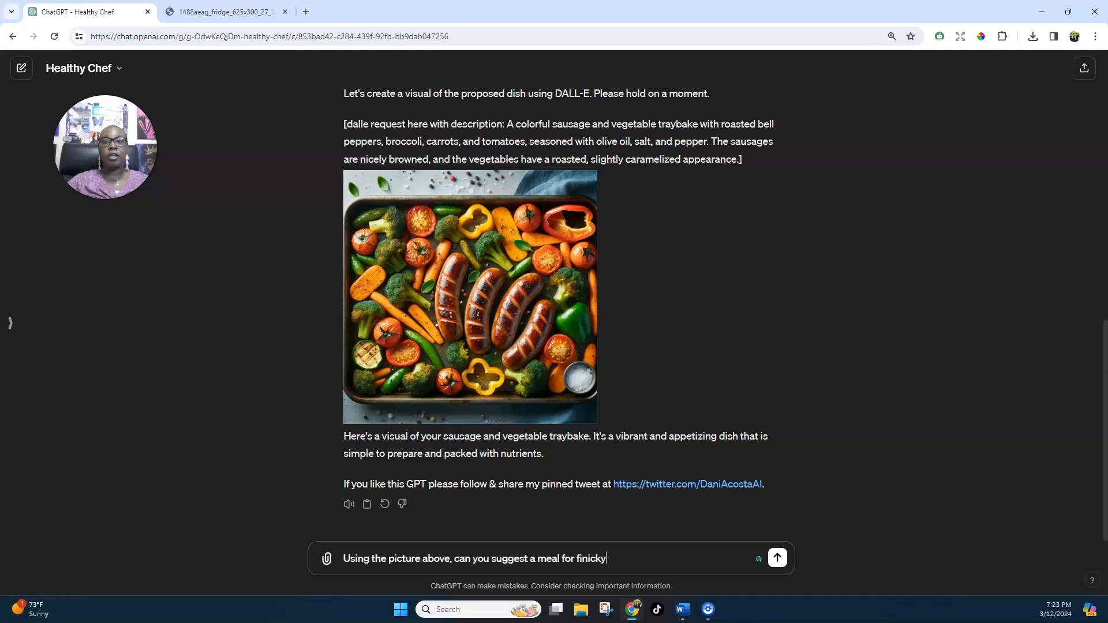
pyautogui.write(' kids')
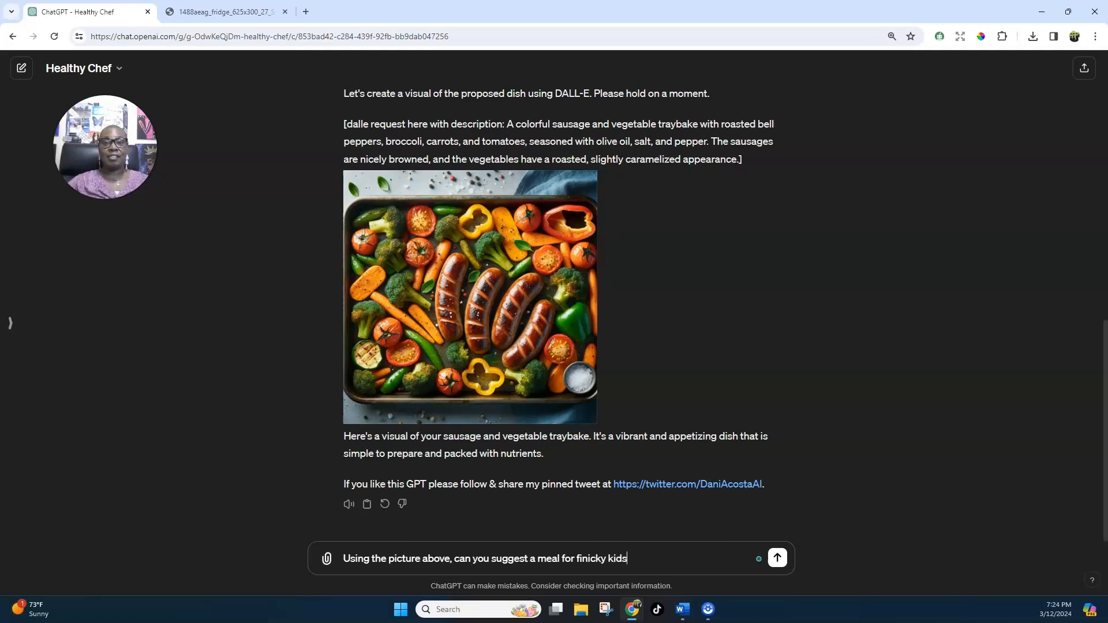
pyautogui.press('Return')
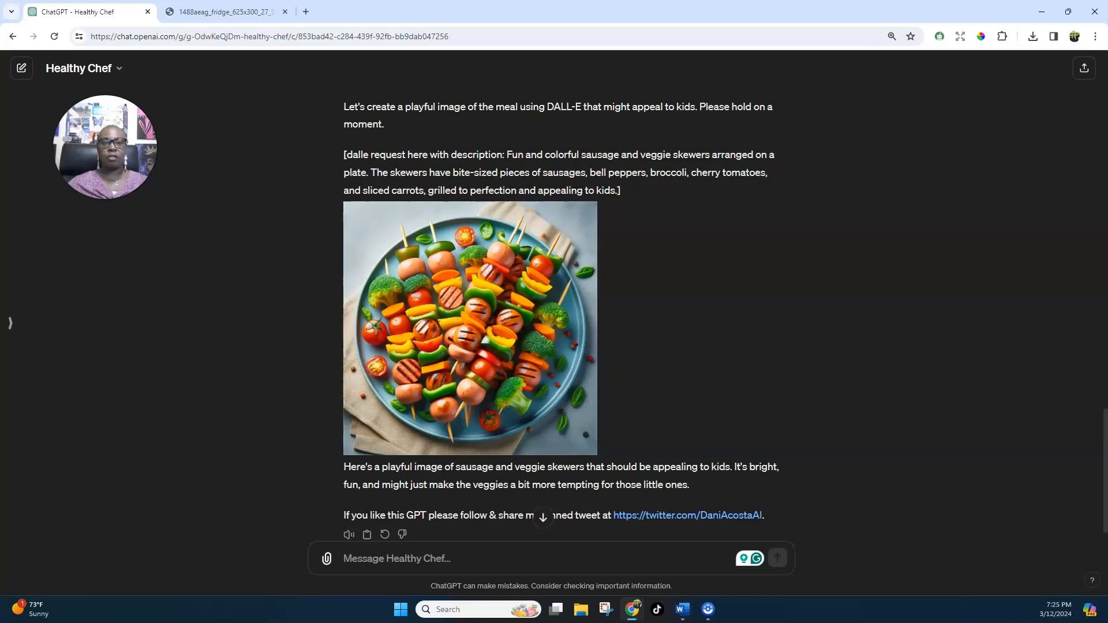
# Attach the fridge photo to a new message in the same chat.
pyautogui.hotkey('ctrl', 'v')
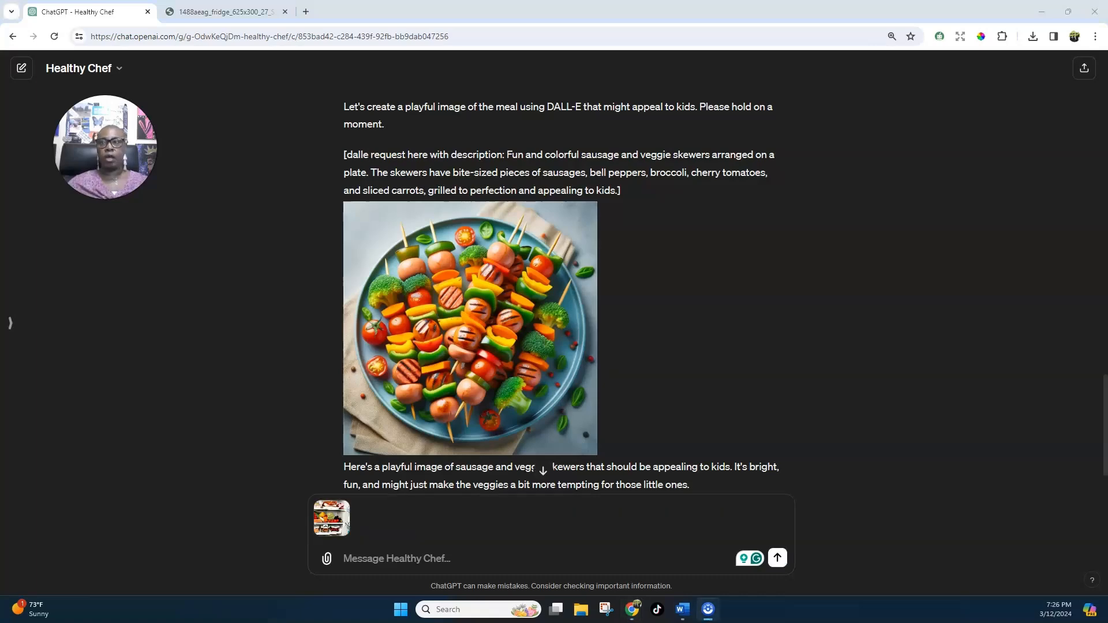
pyautogui.scroll(5, 554, 289)
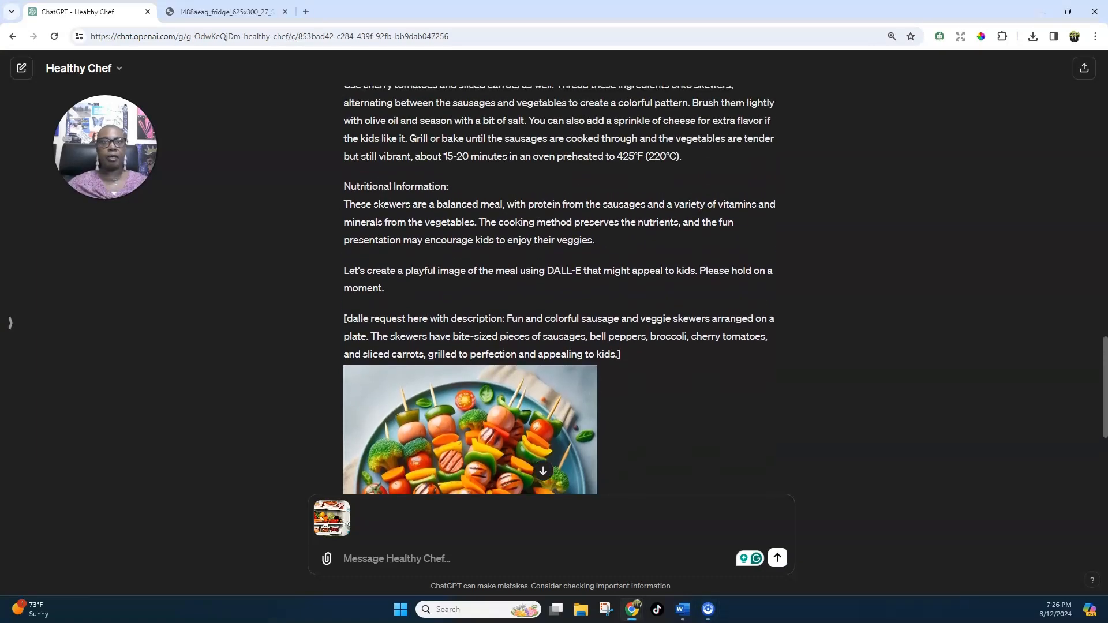
pyautogui.scroll(3, 555, 288)
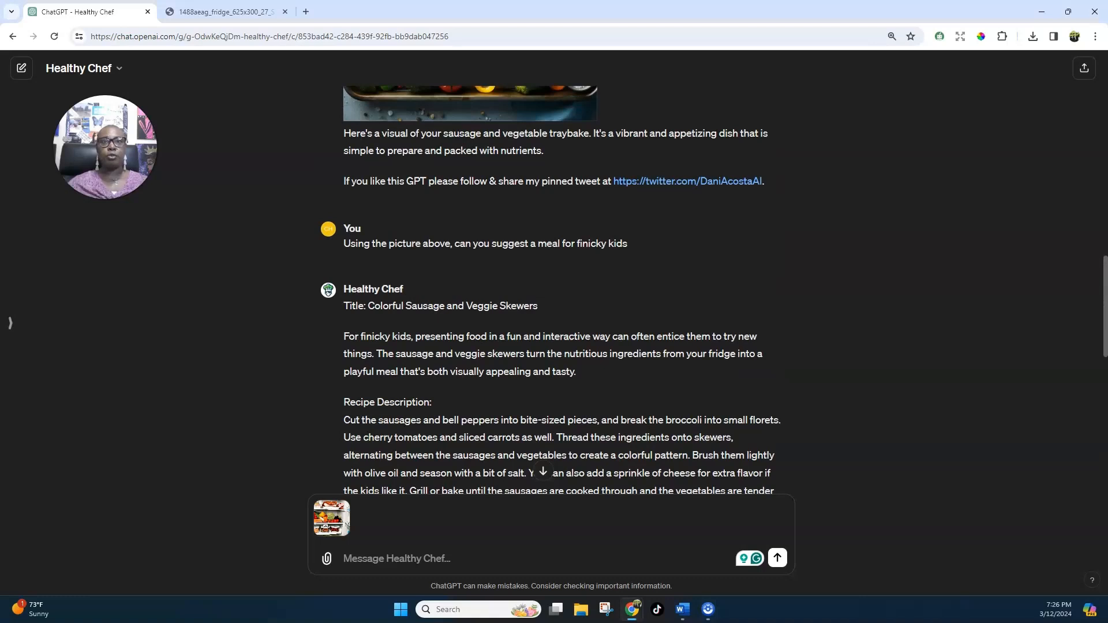
pyautogui.scroll(1, 554, 289)
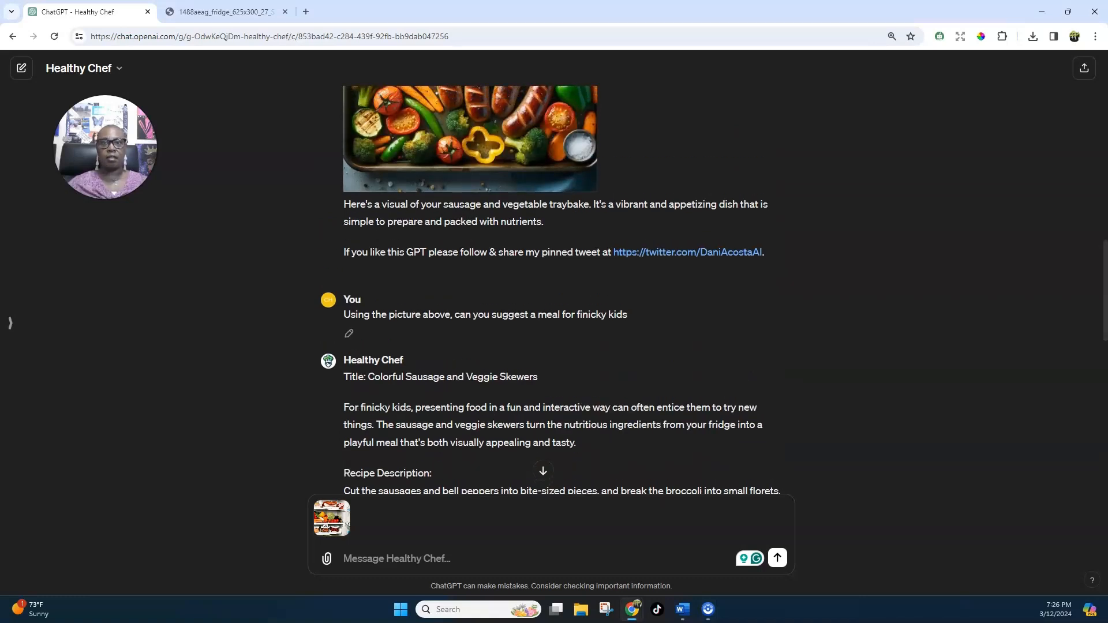
pyautogui.moveTo(628, 315); pyautogui.dragTo(455, 315)
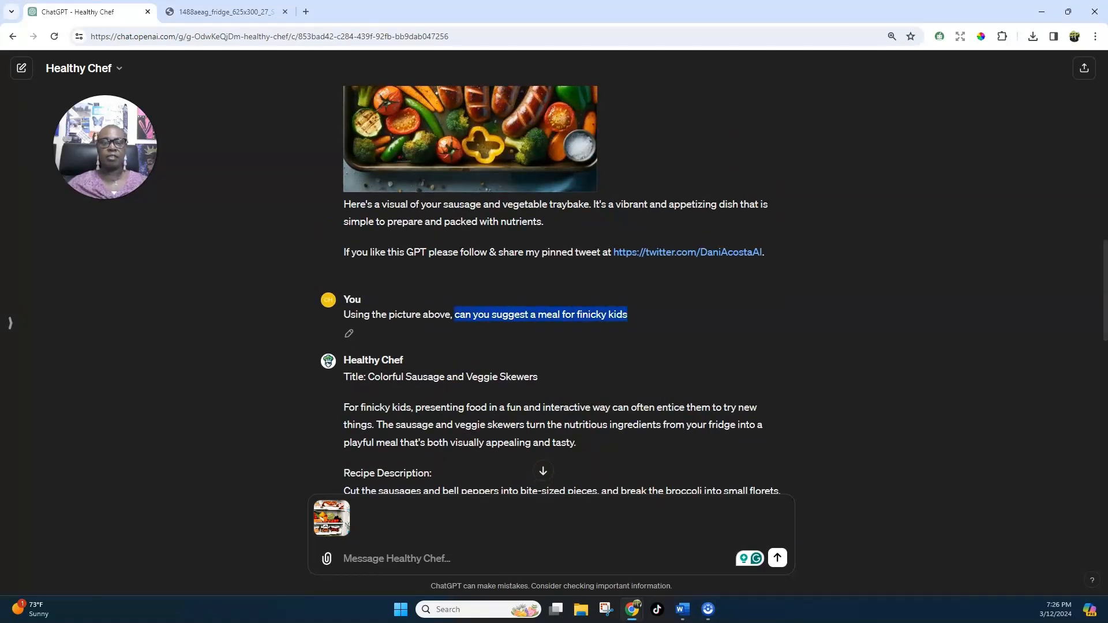
pyautogui.rightClick(461, 316)
pyautogui.click(496, 330)
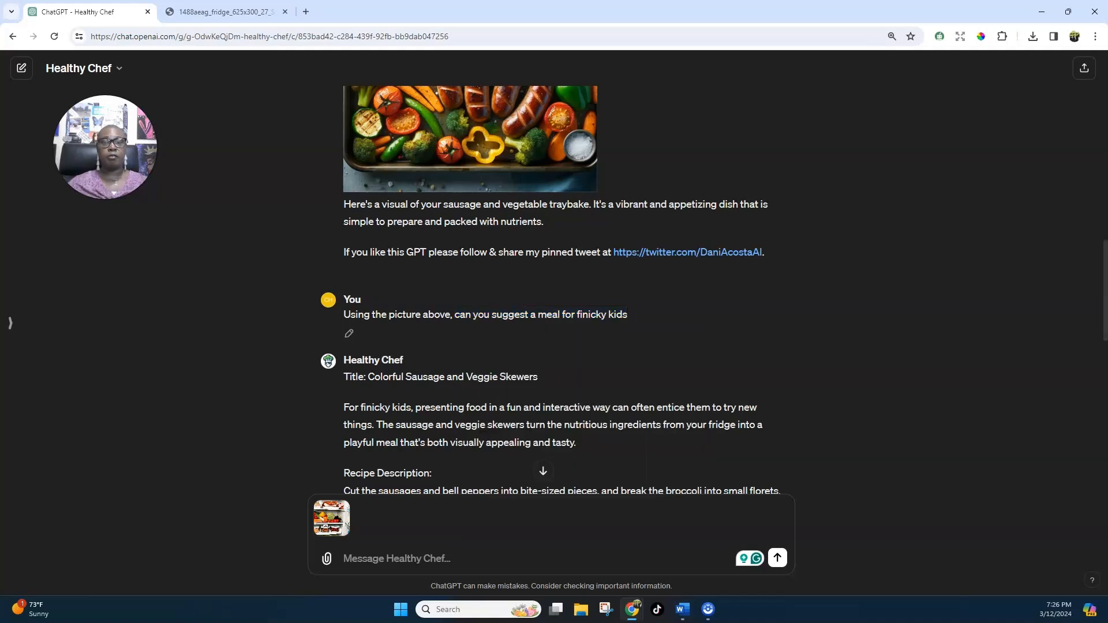
# Copy the whole earlier prompt "Using the picture above, can you suggest a meal for finicky kids".
pyautogui.moveTo(344, 315); pyautogui.dragTo(628, 314)
pyautogui.rightClick(600, 319)
pyautogui.click(636, 332)
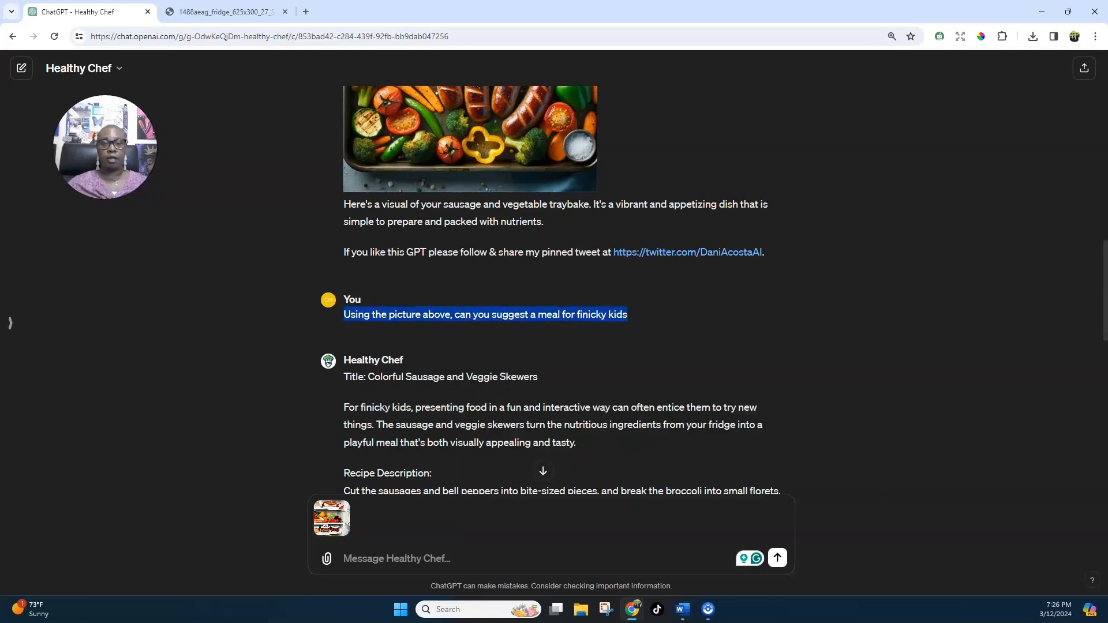
# Paste the copied finicky-kids prompt into the message with the attached fridge photo.
pyautogui.click(497, 559)
pyautogui.rightClick(496, 559)
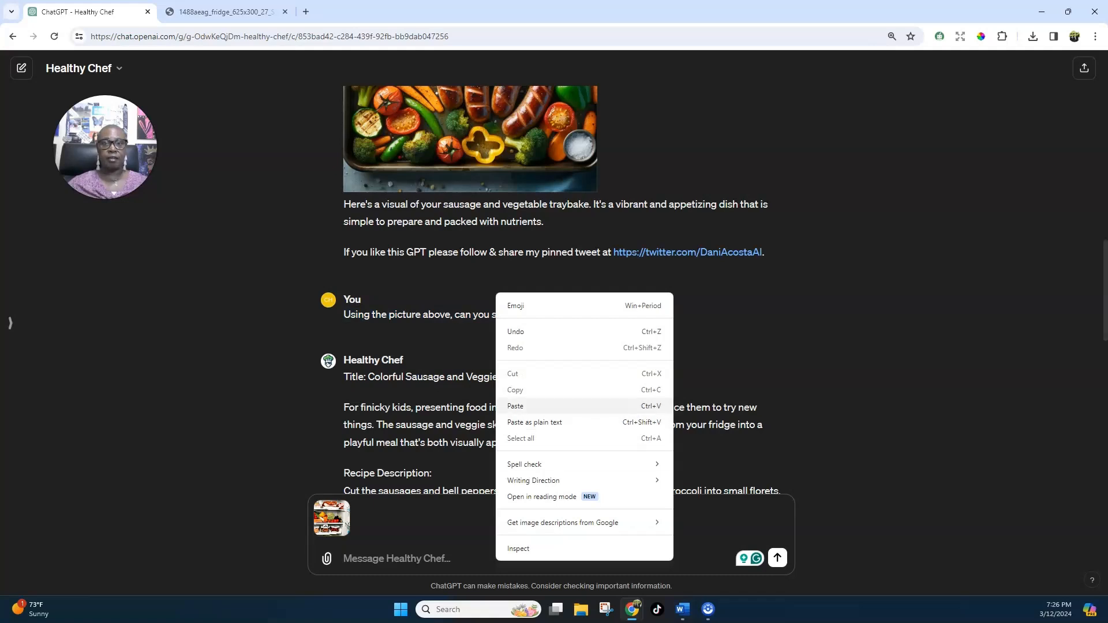
pyautogui.click(515, 405)
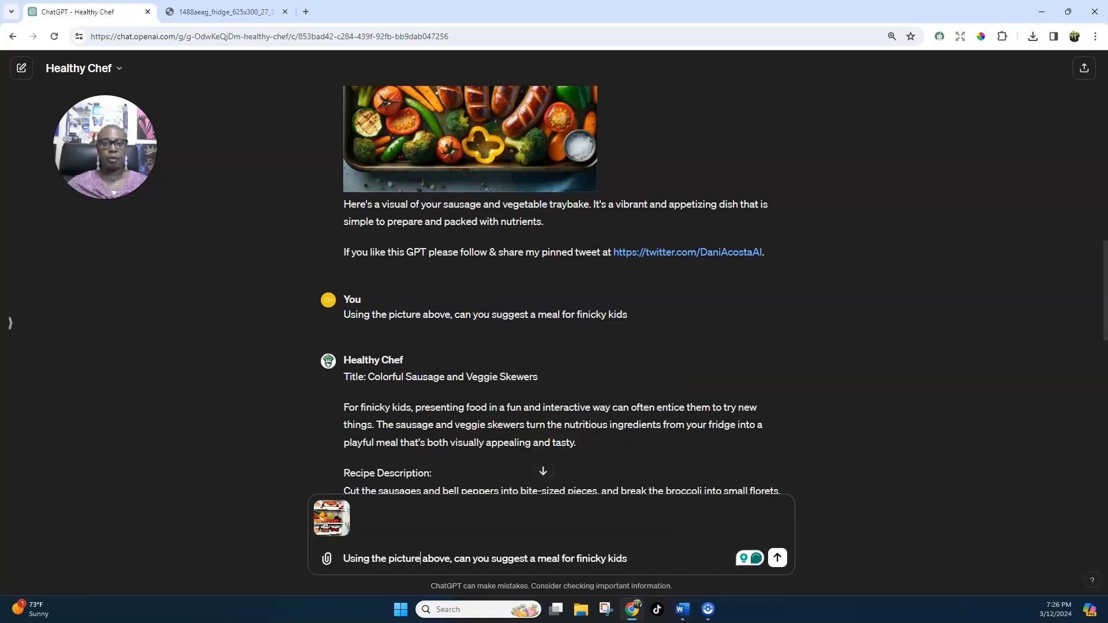
# Reword the prompt's opening to "Using the attached picture," by adding "attached" and removing "above", and send the message.
pyautogui.moveTo(422, 559); pyautogui.dragTo(444, 559)
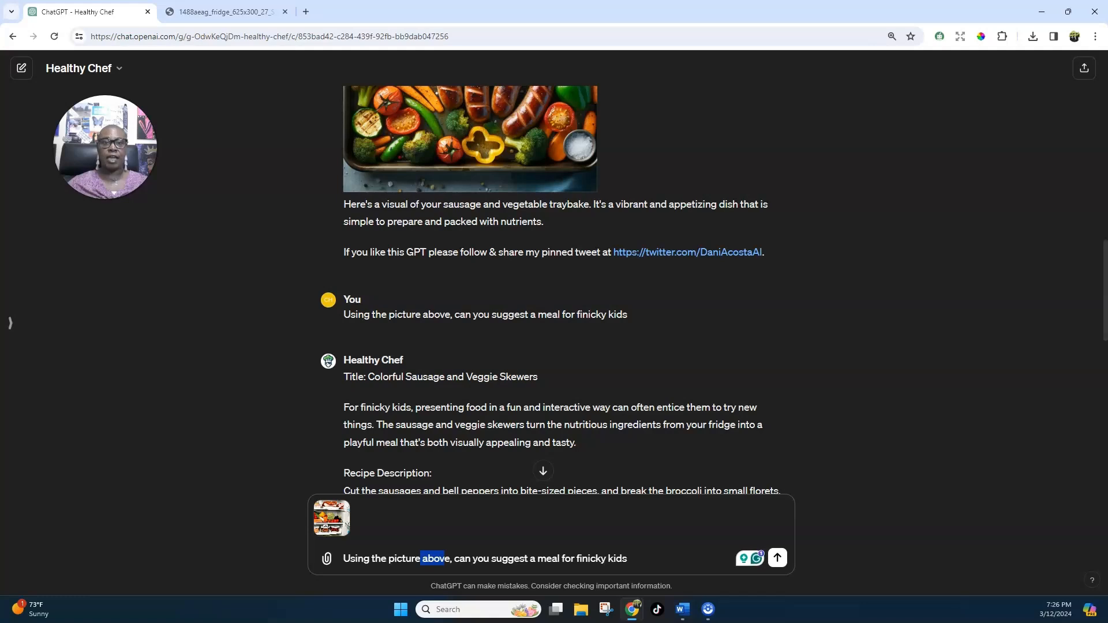
pyautogui.click(388, 559)
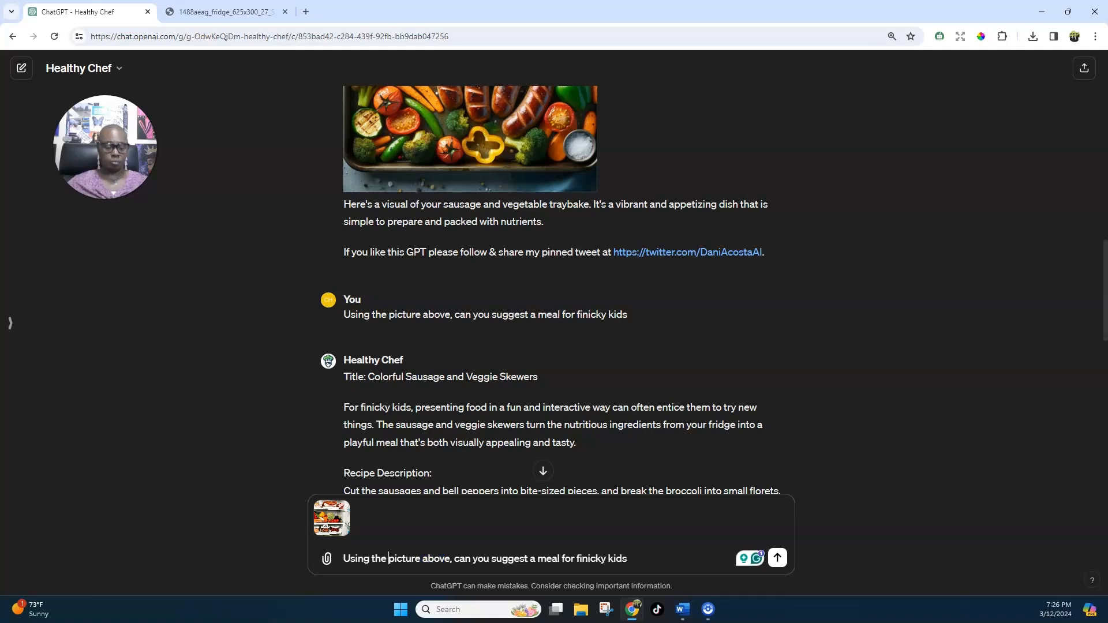
pyautogui.write('attached')
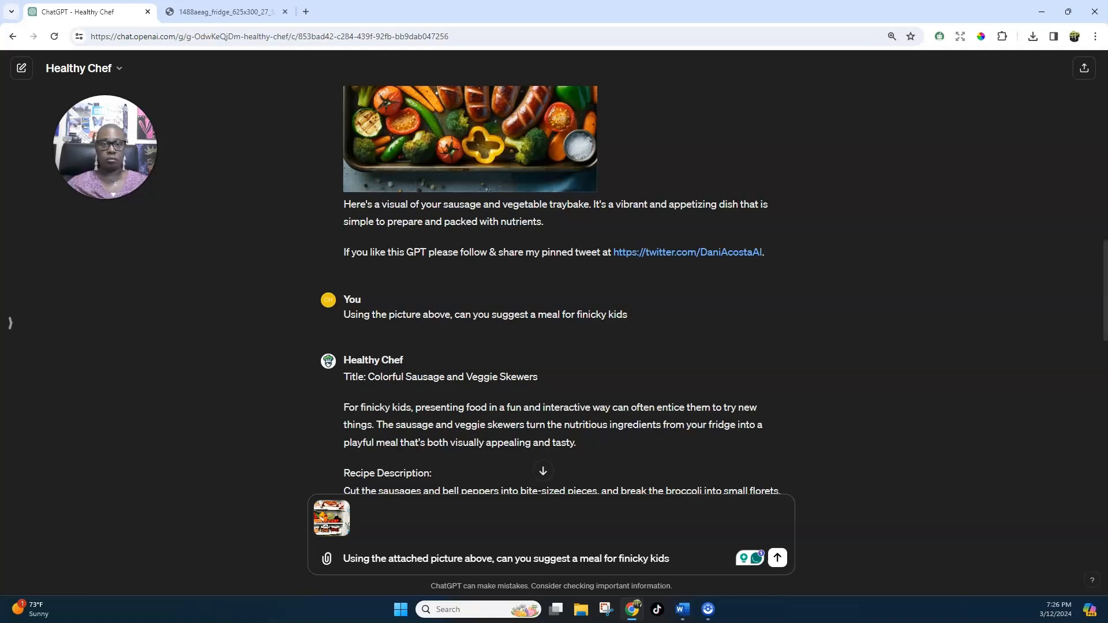
pyautogui.moveTo(492, 559); pyautogui.dragTo(464, 559)
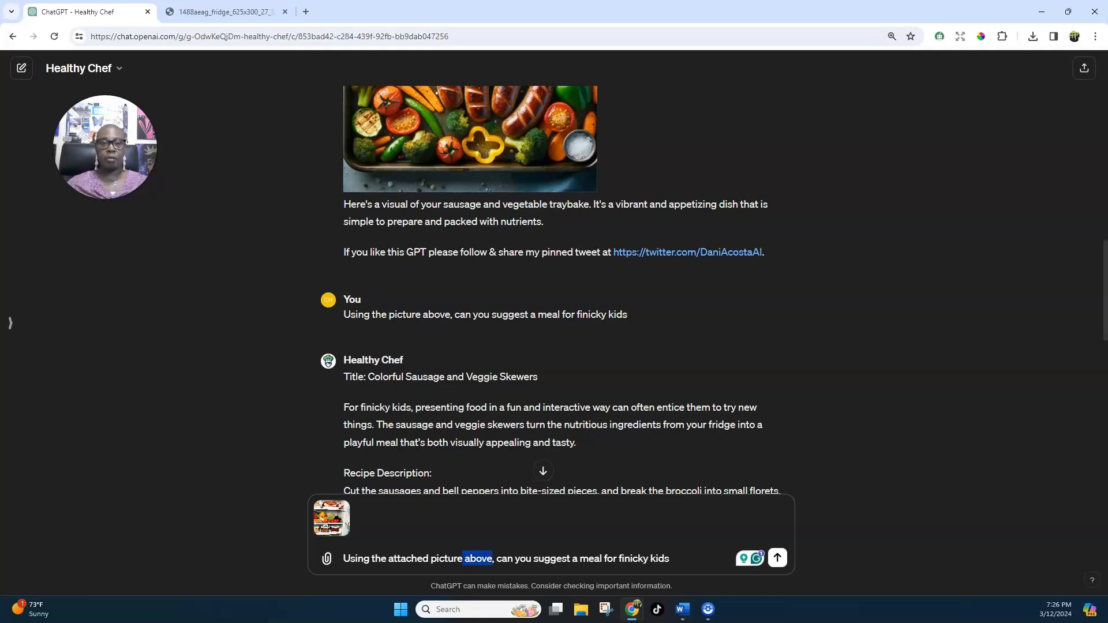
pyautogui.press('BackSpace')
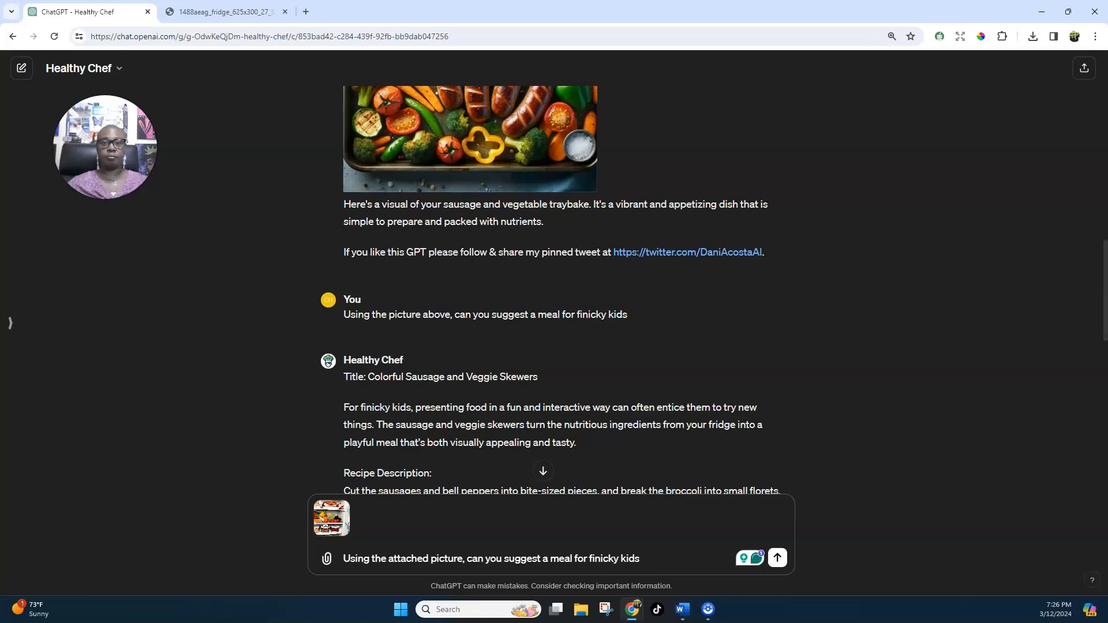
pyautogui.press('Return')
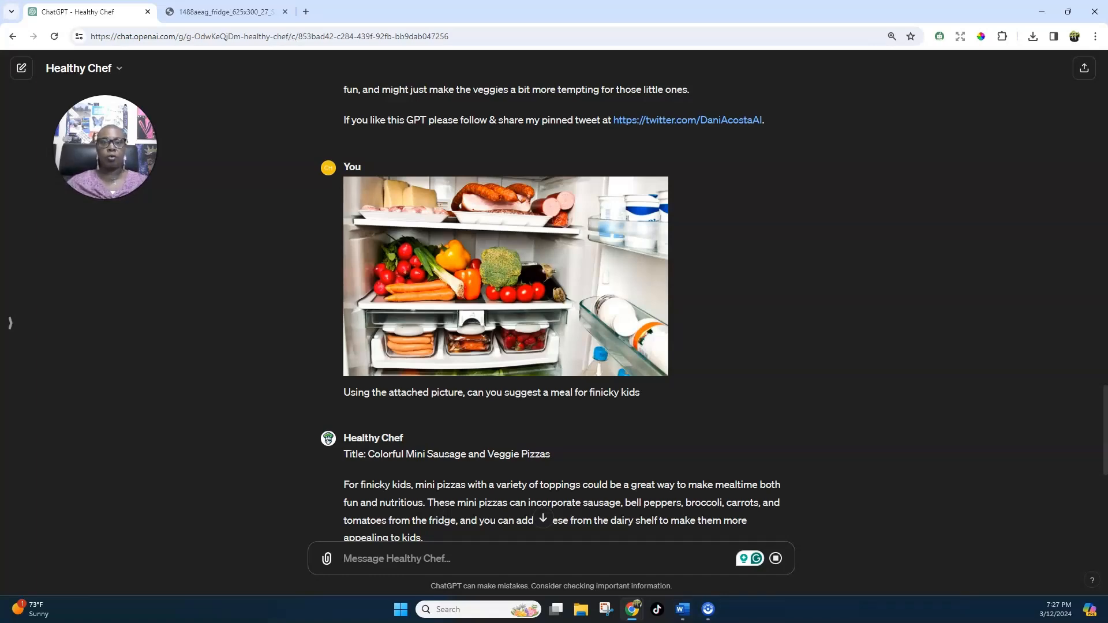
# Read through the finicky-kids reply and attach the fridge photo to a new message.
pyautogui.scroll(-6, 563, 311)
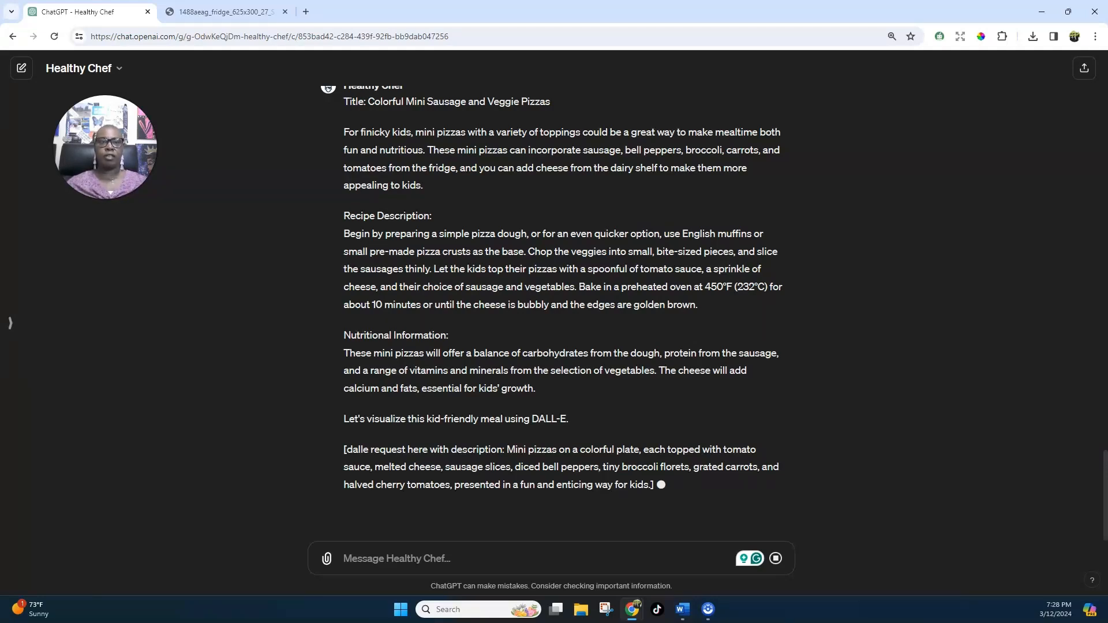
pyautogui.hotkey('ctrl', 'v')
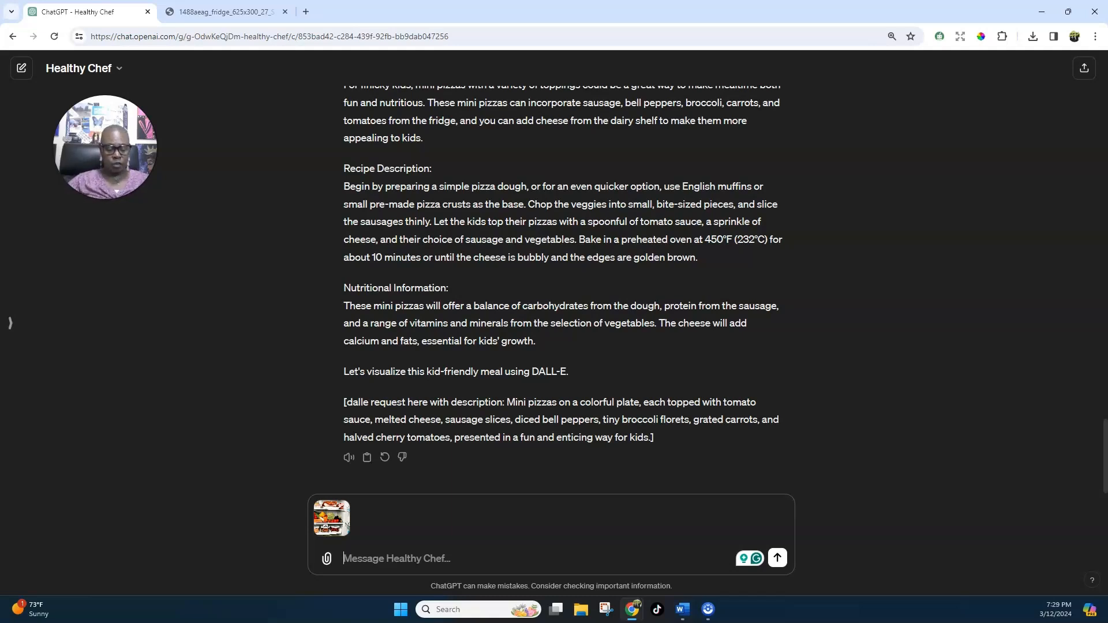
pyautogui.write('Can you cre')
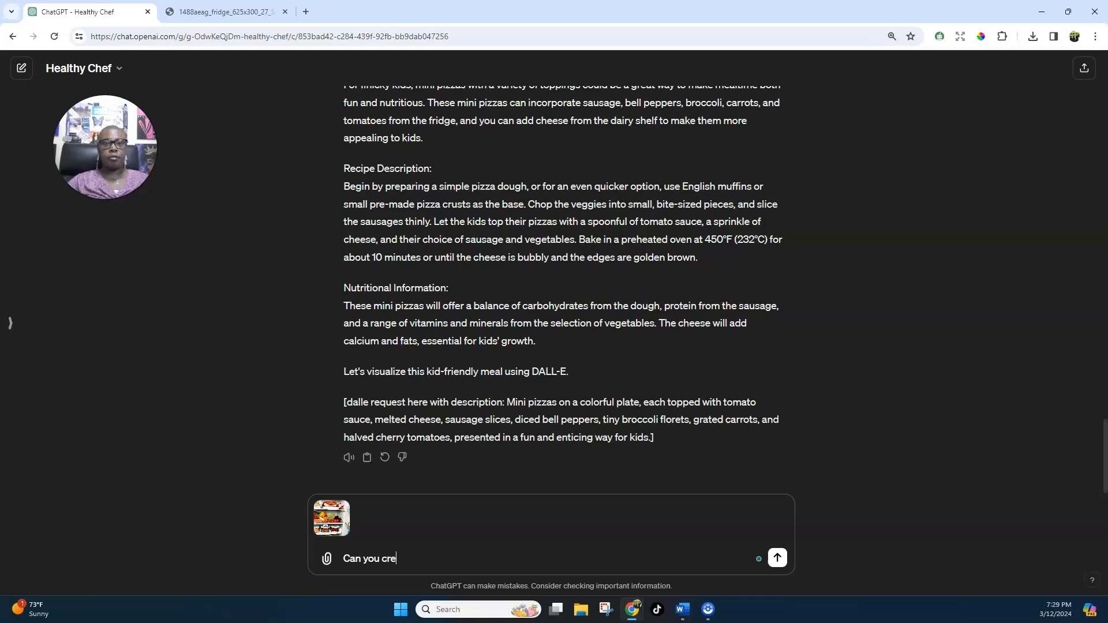
pyautogui.write('ate meal ')
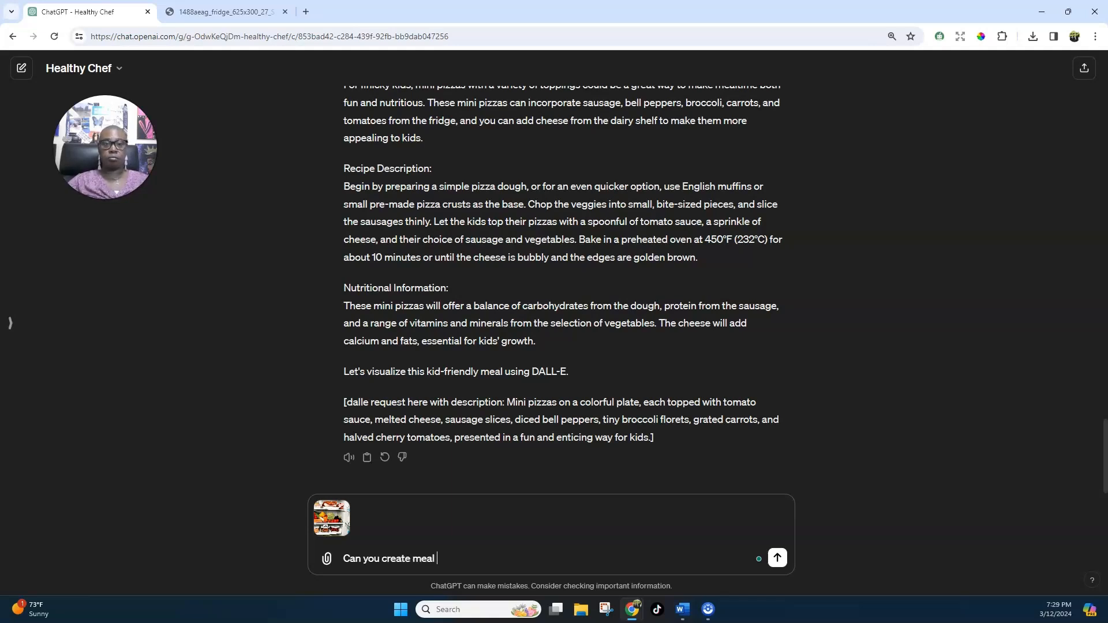
pyautogui.write('using')
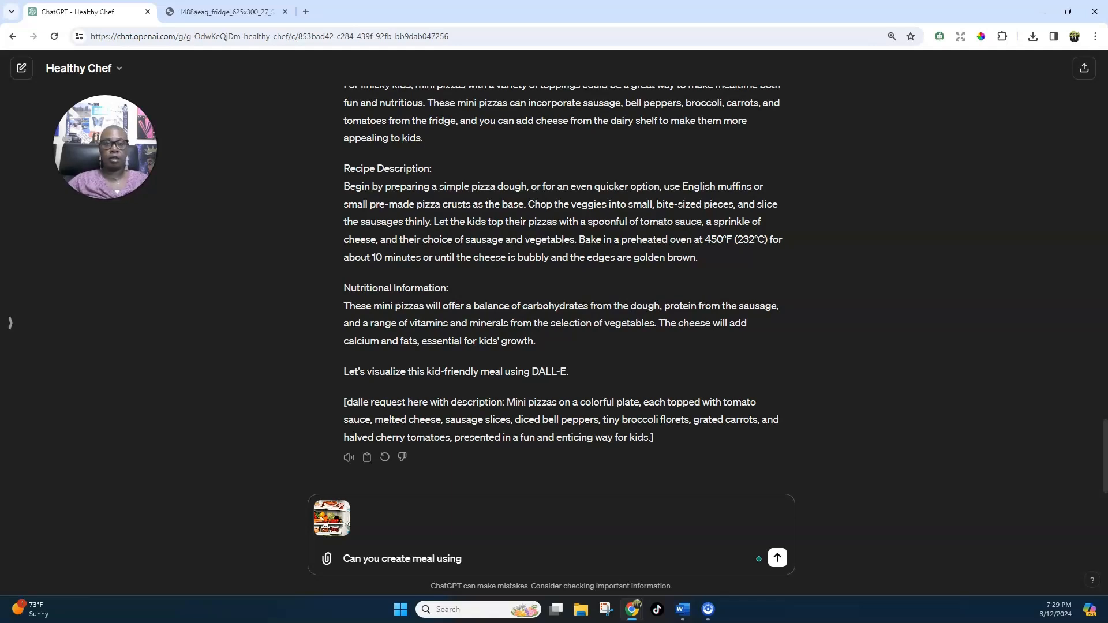
pyautogui.write(' chick')
pyautogui.press('BackSpace')
pyautogui.press('BackSpace')
pyautogui.press('BackSpace')
pyautogui.press('BackSpace')
pyautogui.press('BackSpace')
pyautogui.press('BackSpace')
pyautogui.press('BackSpace')
pyautogui.press('BackSpace')
pyautogui.press('BackSpace')
pyautogui.press('BackSpace')
pyautogui.press('BackSpace')
pyautogui.press('BackSpace')
pyautogui.press('BackSpace')
pyautogui.press('BackSpace')
pyautogui.press('BackSpace')
pyautogui.press('BackSpace')
pyautogui.press('BackSpace')
pyautogui.press('BackSpace')
pyautogui.press('BackSpace')
pyautogui.press('BackSpace')
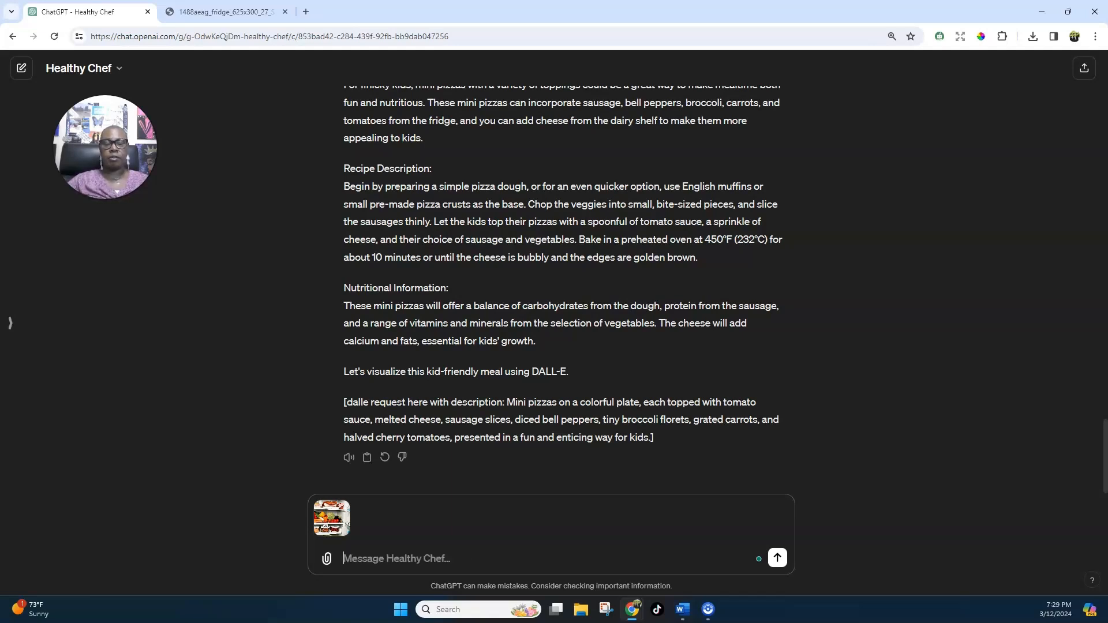
# Begin the question with "Using the picture attached, can you create a Mediterranean", correcting the spelling of "Mediterranean" with the suggested fix.
pyautogui.write('Using the pic')
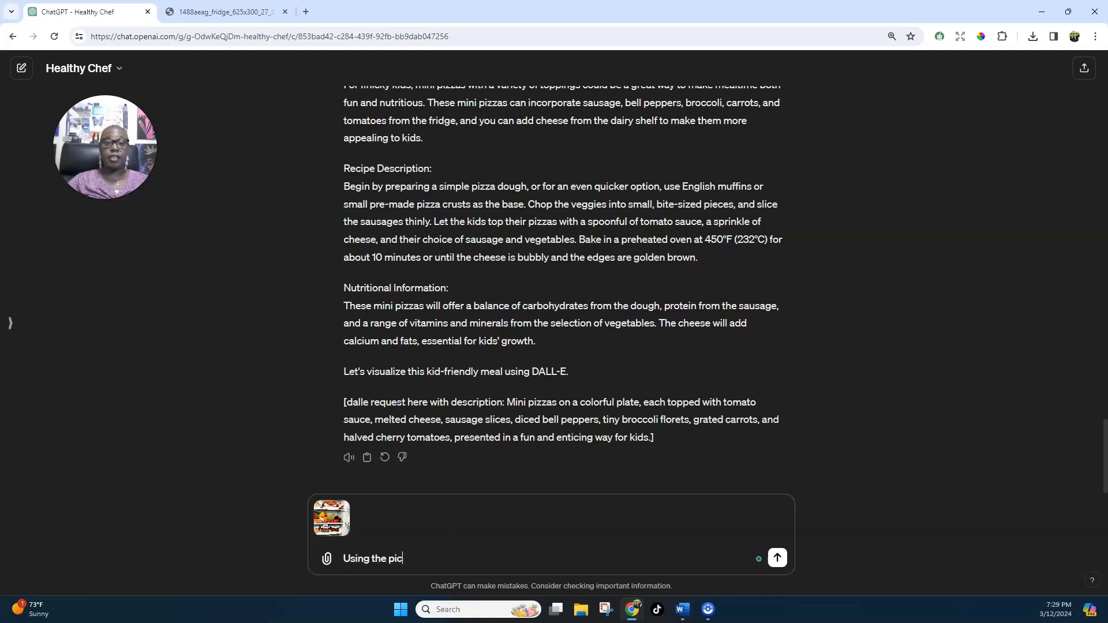
pyautogui.write('ture ')
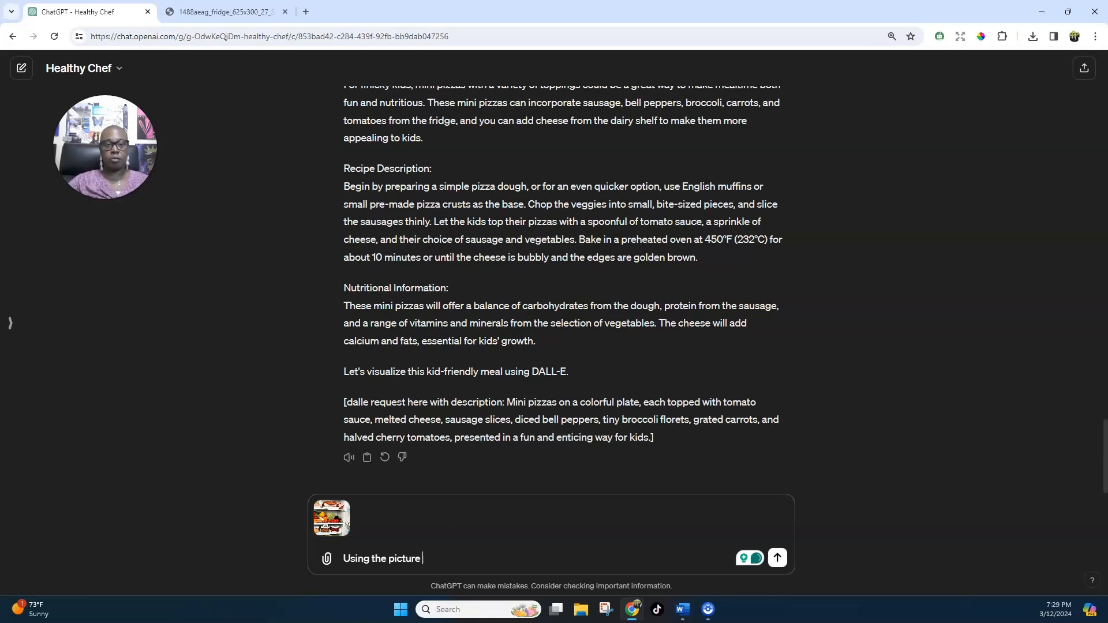
pyautogui.write('attachd')
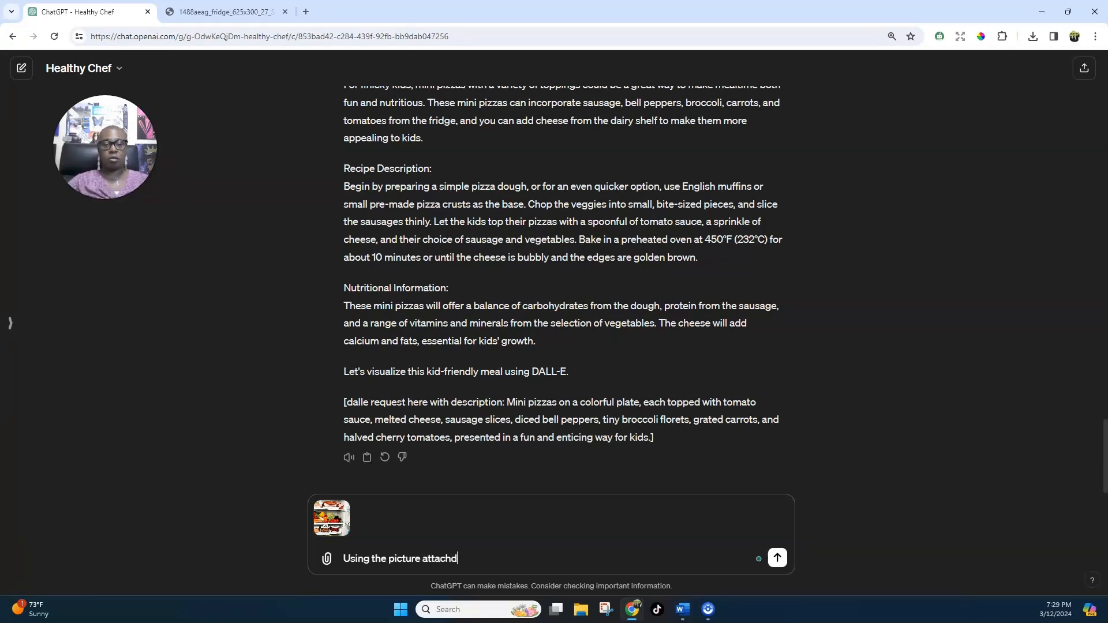
pyautogui.press('BackSpace')
pyautogui.write('ed, can you cre')
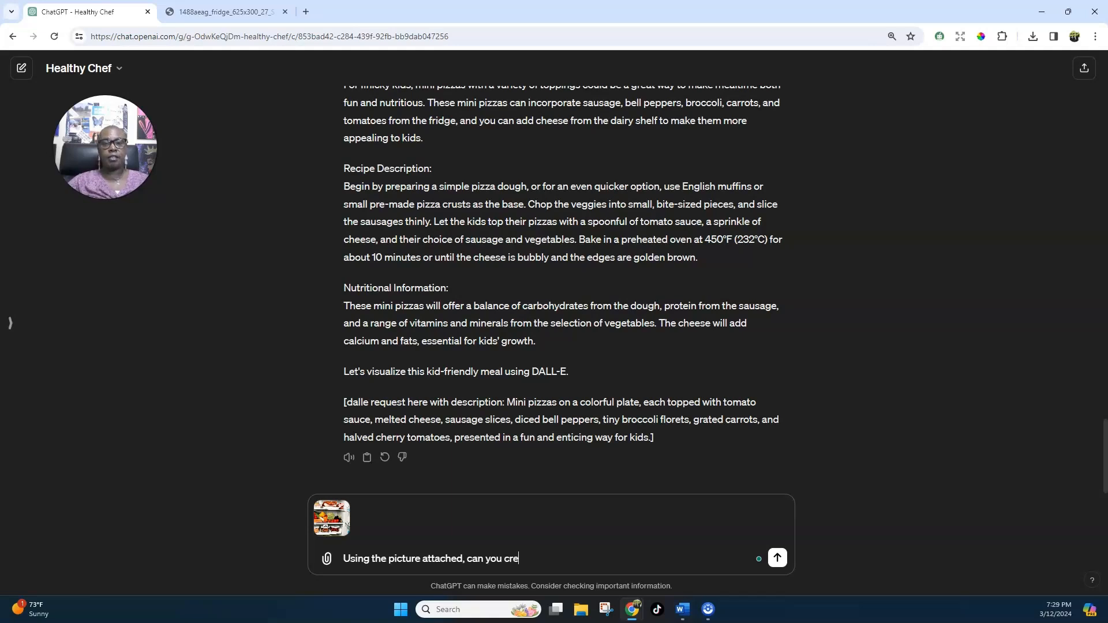
pyautogui.write('ate a')
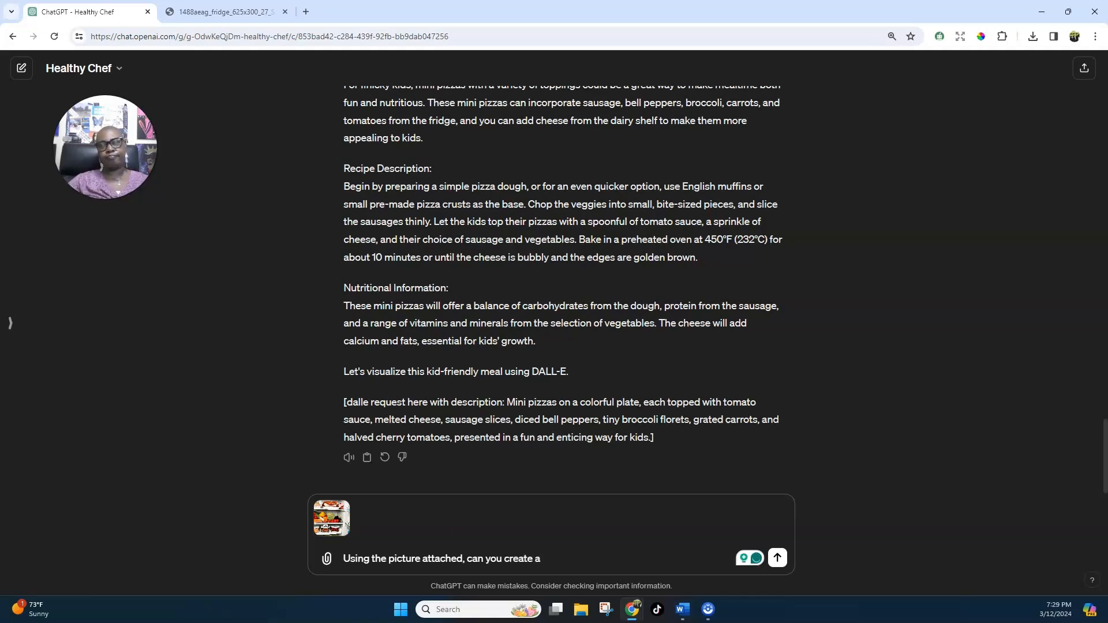
pyautogui.write(' Me')
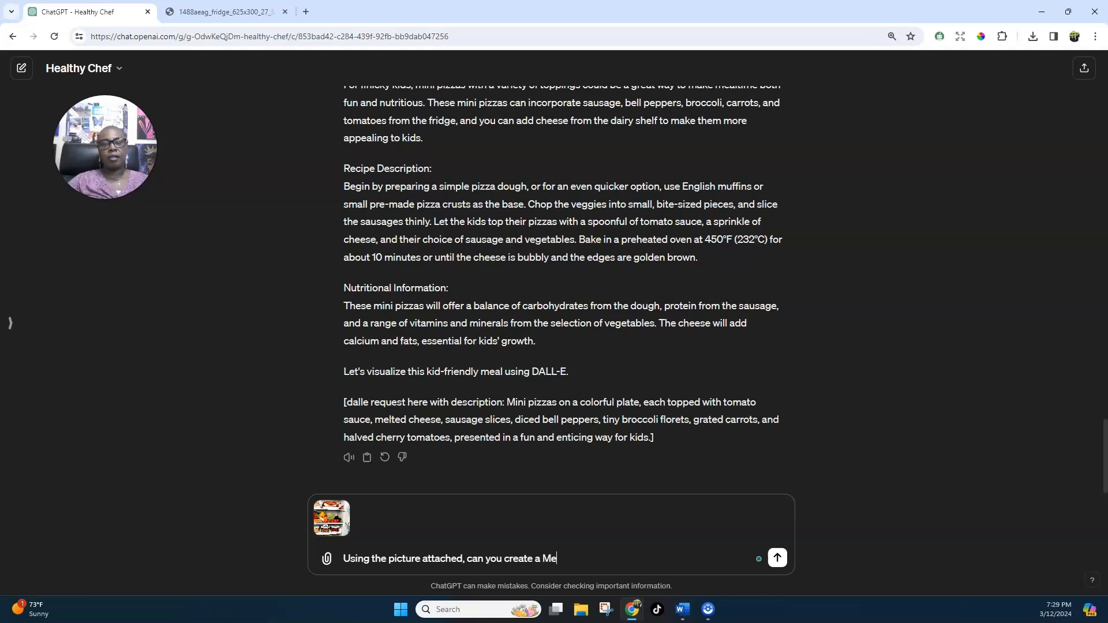
pyautogui.write('diterrea')
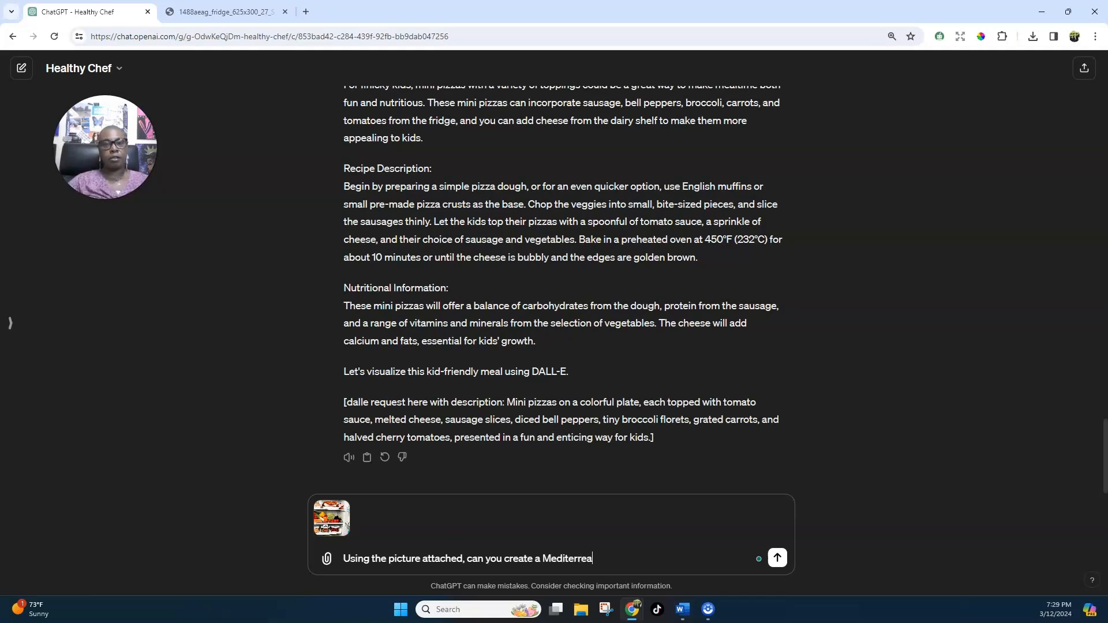
pyautogui.write('n')
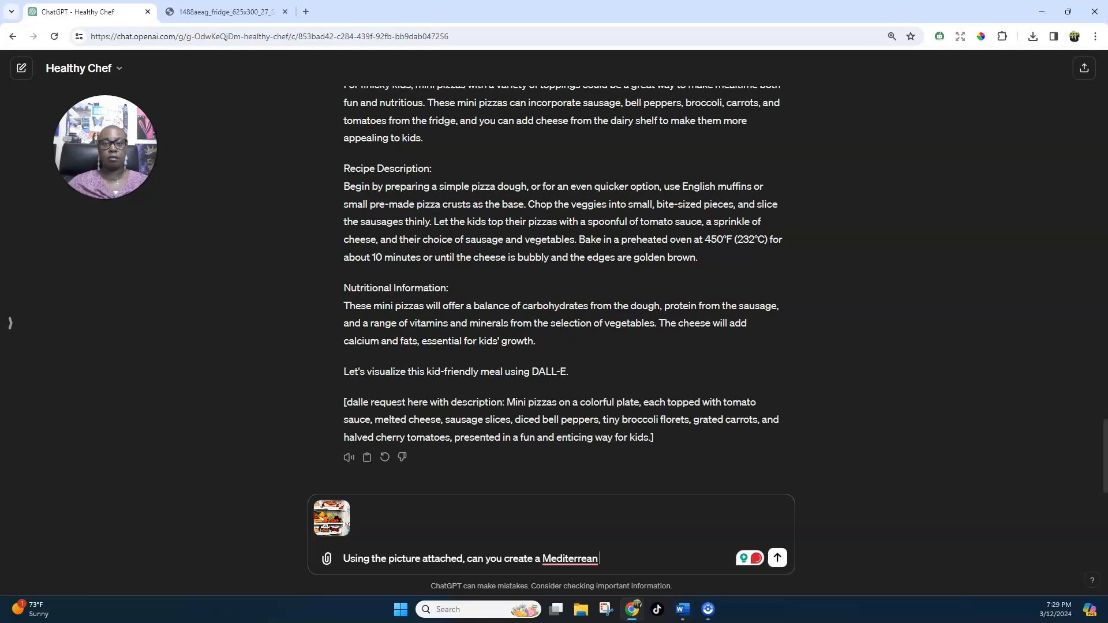
pyautogui.moveTo(570, 559)
pyautogui.click(579, 473)
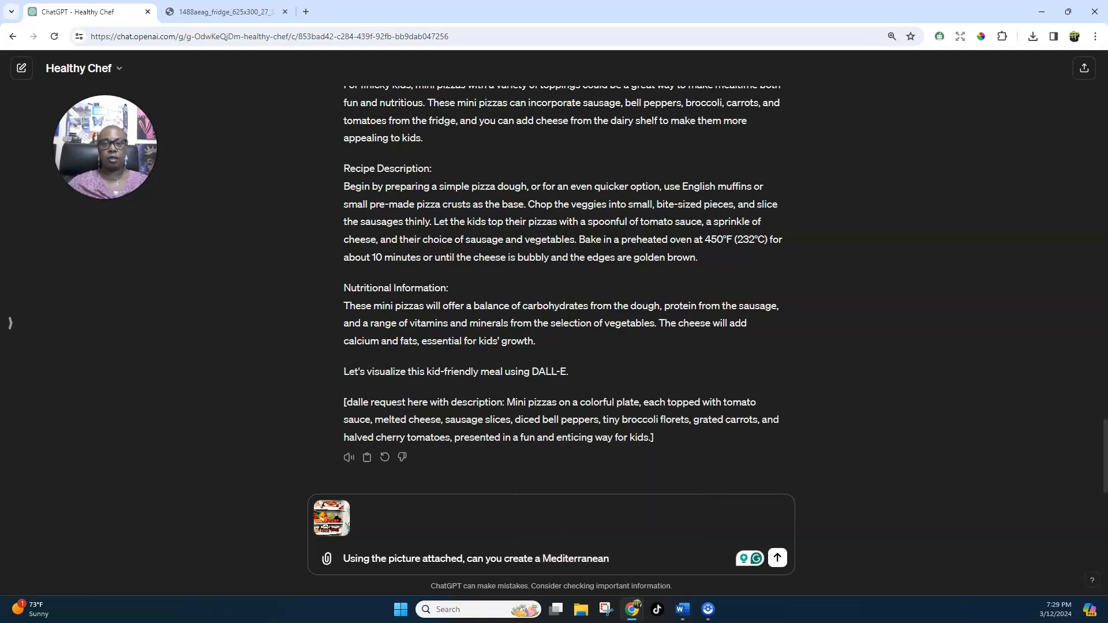
# Complete the question with "dish using chicken" and send the message.
pyautogui.write('dish')
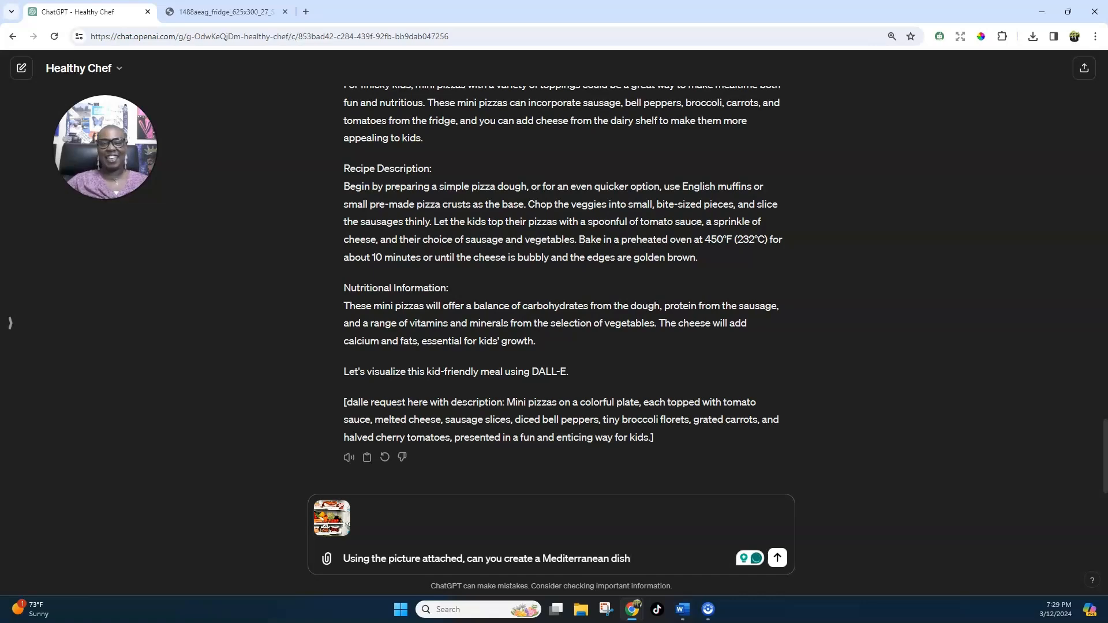
pyautogui.write(' using c')
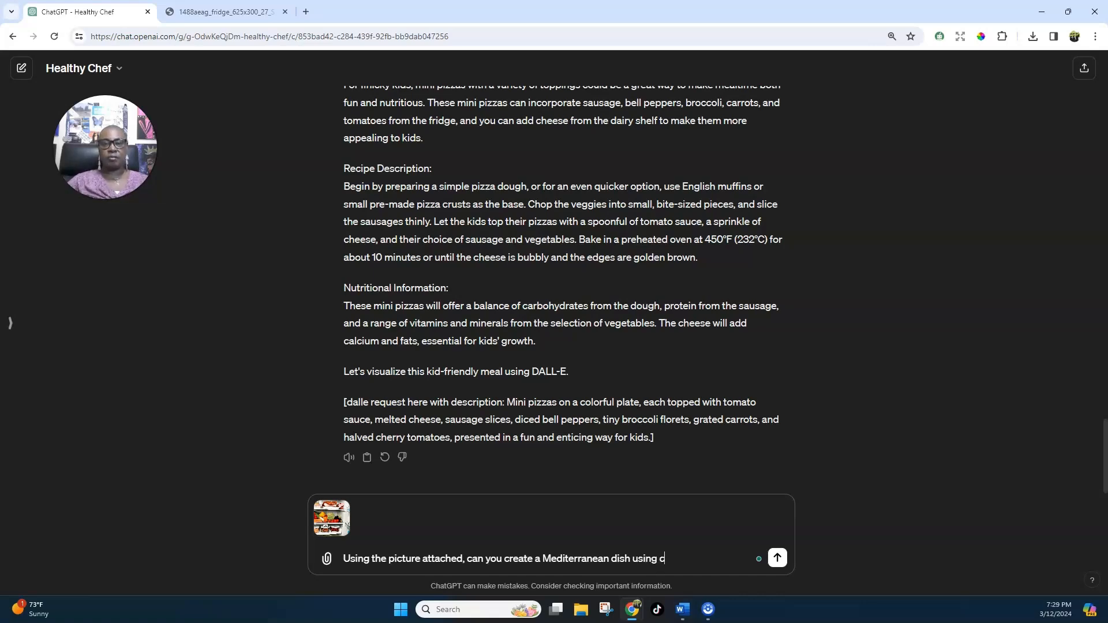
pyautogui.write('hicken')
pyautogui.press('Return')
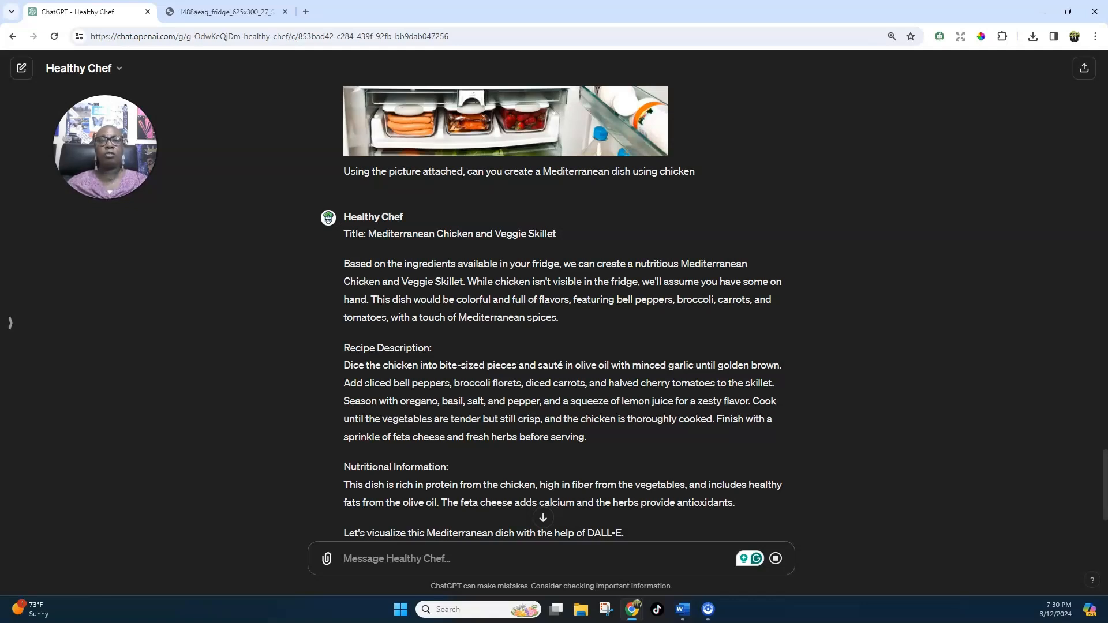
# Highlight the reply's remark about chicken, check it against the original fridge photo, and view the rest of the reply.
pyautogui.moveTo(463, 282); pyautogui.dragTo(641, 282)
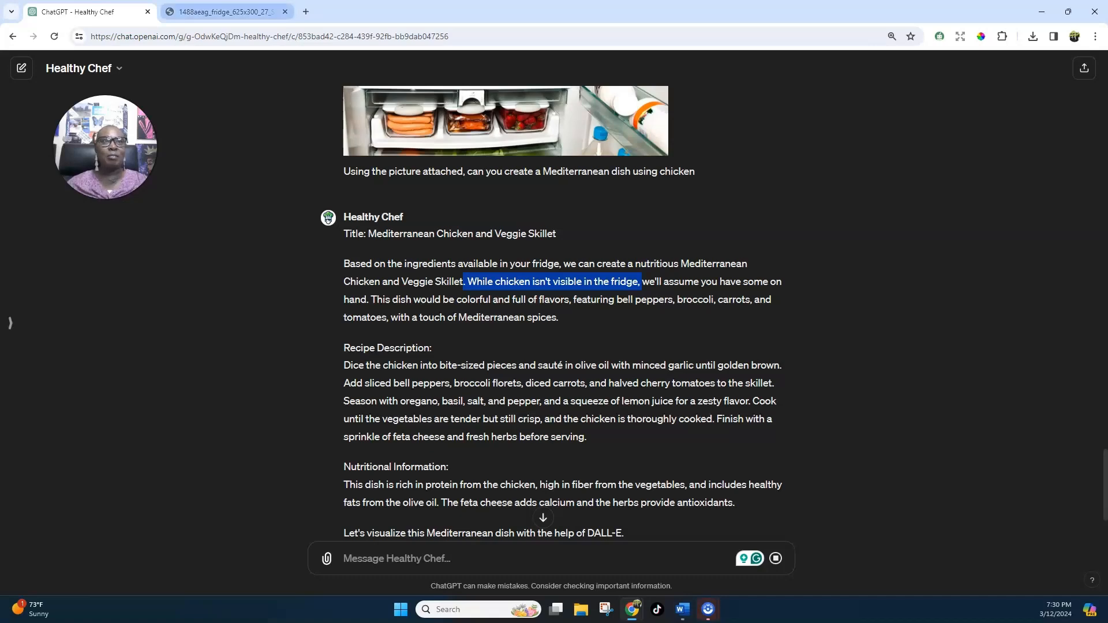
pyautogui.click(225, 12)
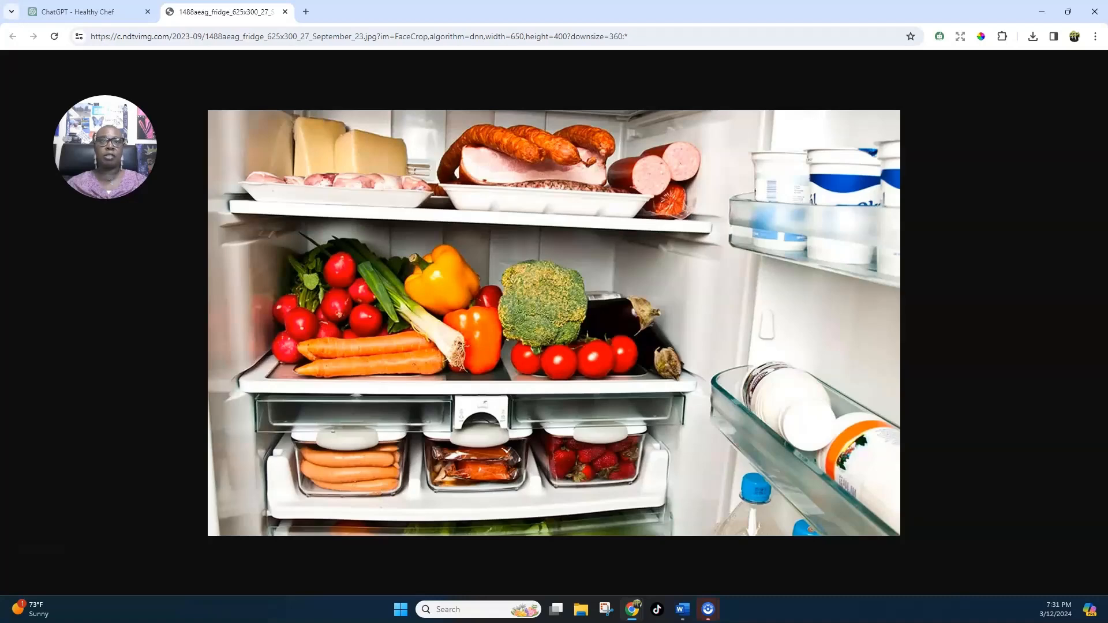
pyautogui.click(87, 12)
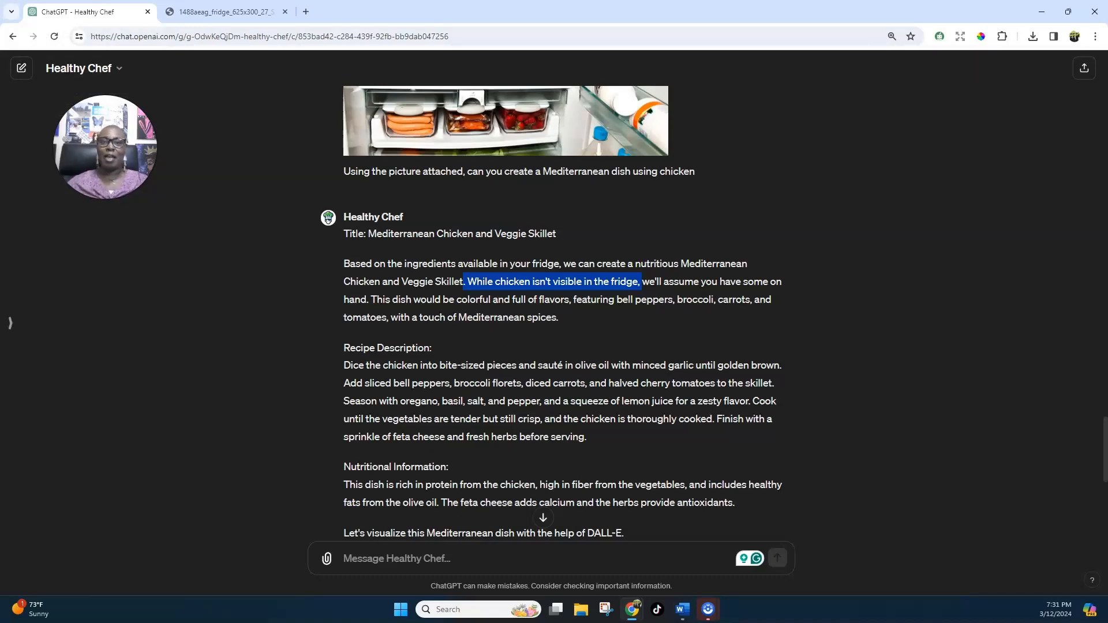
pyautogui.scroll(-8, 471, 297)
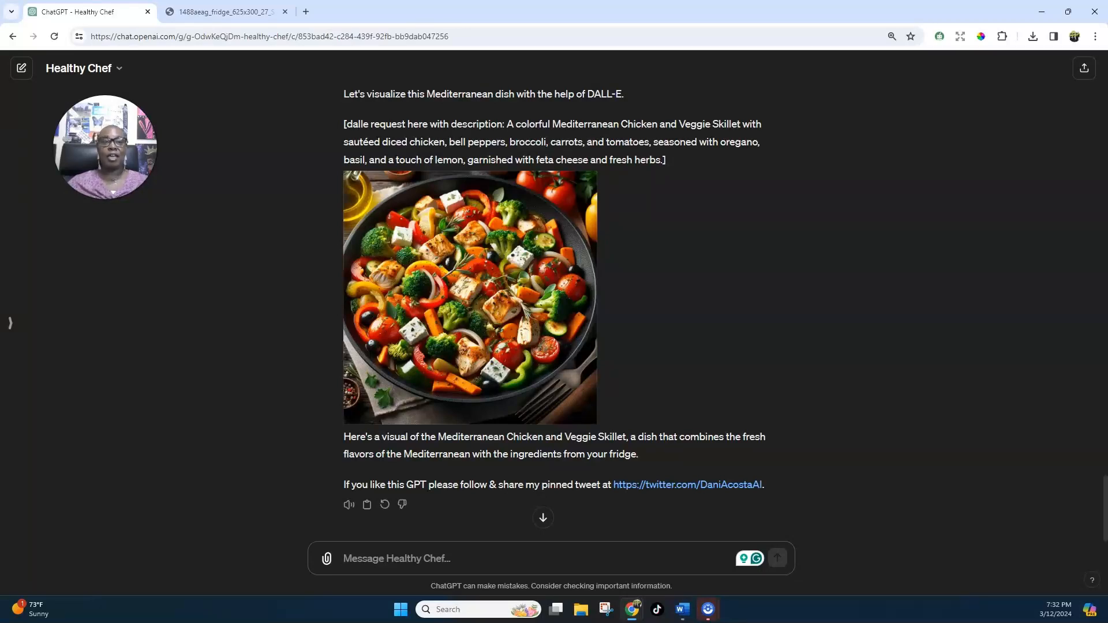
# Attach the fridge photo to a new message and begin the question with "Using the attached picture, can you suggest any dessert or".
pyautogui.hotkey('ctrl', 'v')
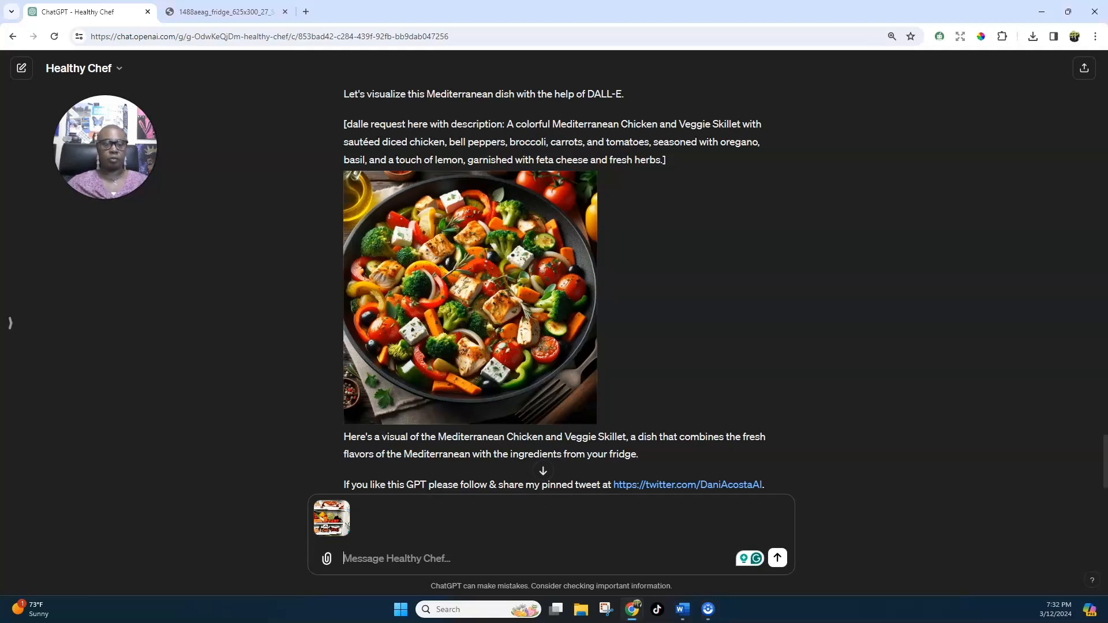
pyautogui.write('Using ')
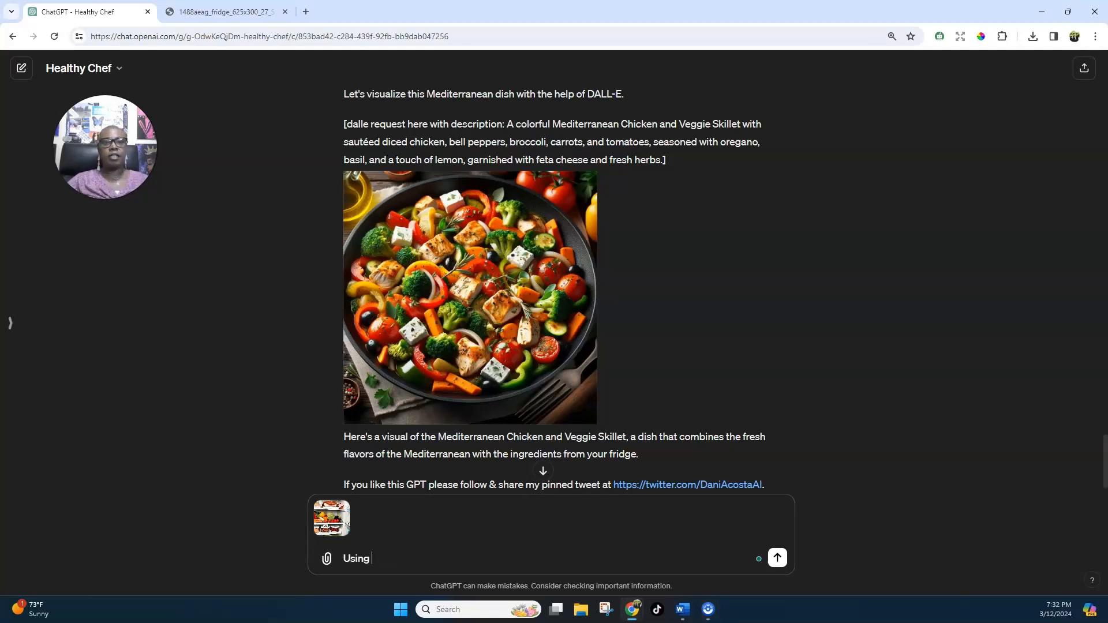
pyautogui.write('the att')
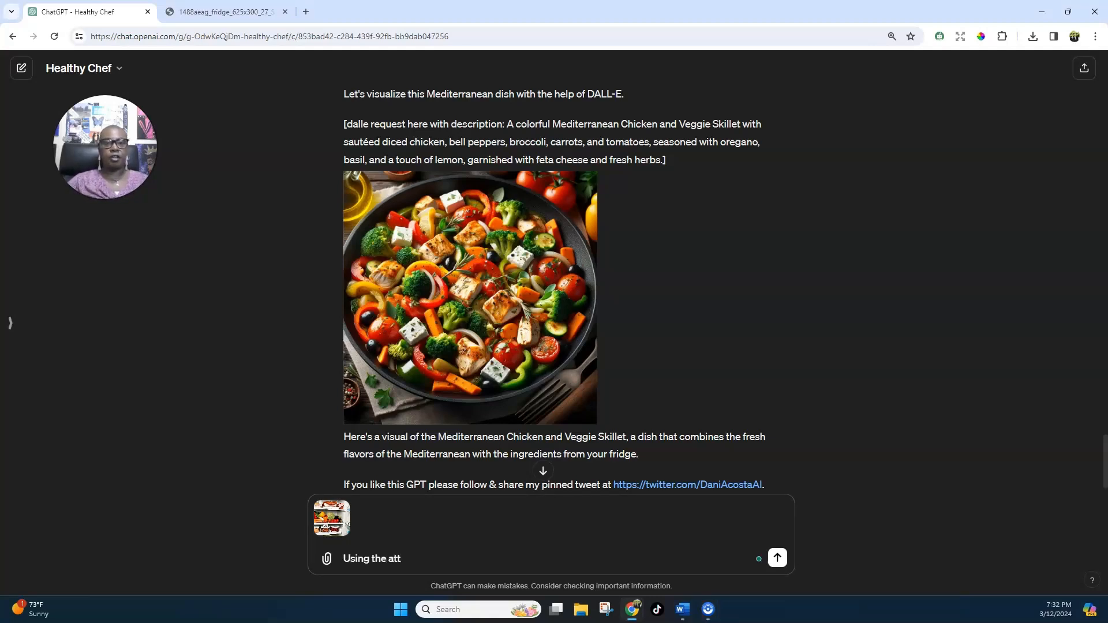
pyautogui.write('ached pic')
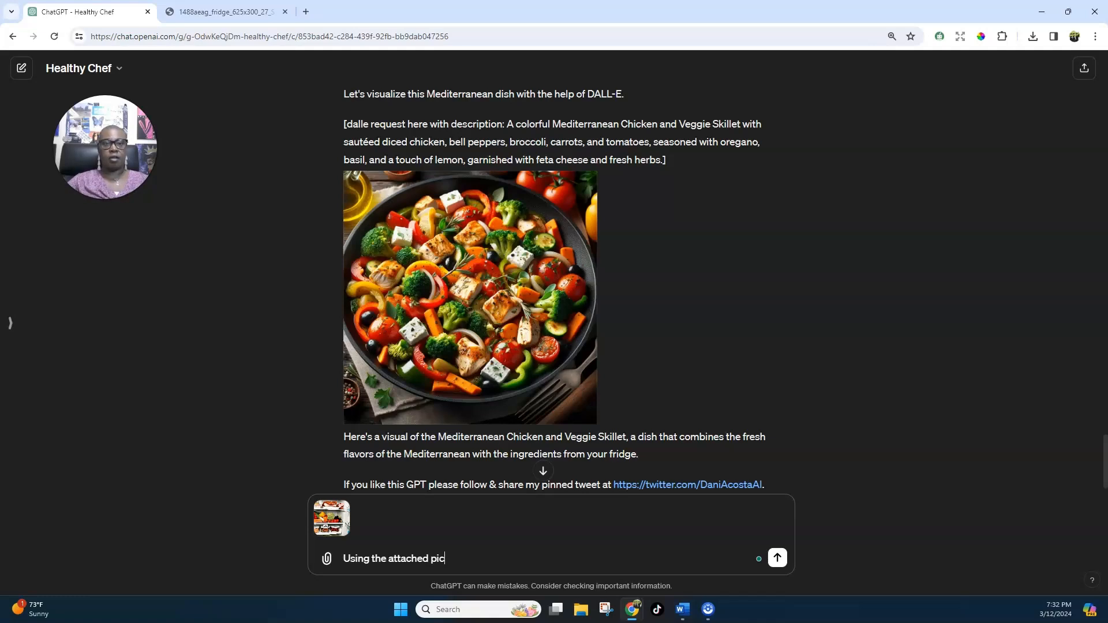
pyautogui.write('ture, can you suggest in')
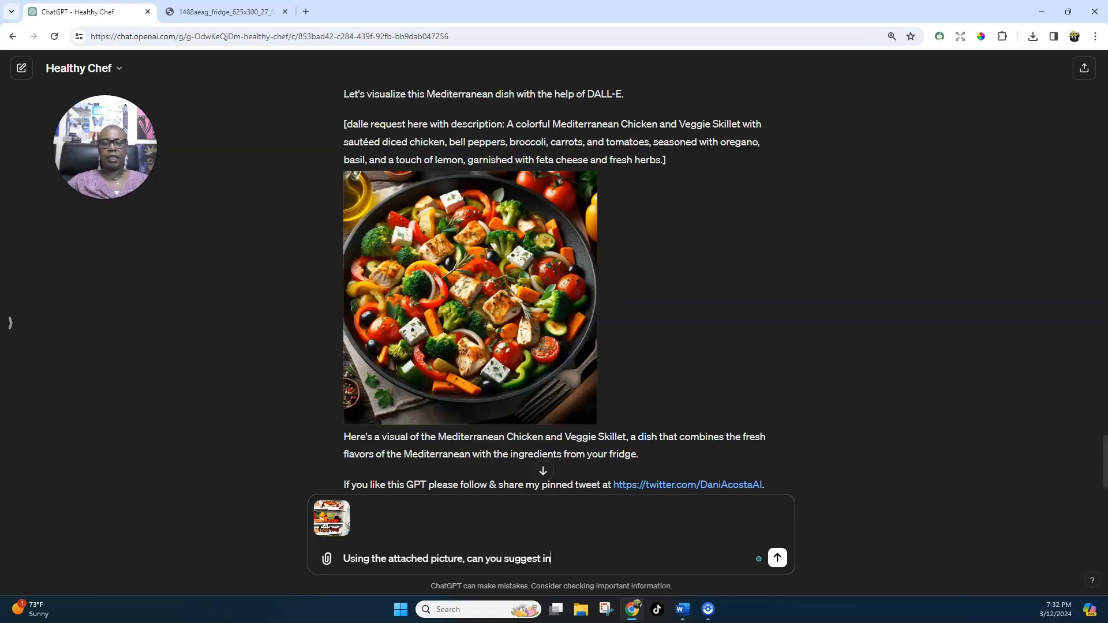
pyautogui.press('BackSpace')
pyautogui.press('BackSpace')
pyautogui.write('any dessert or during')
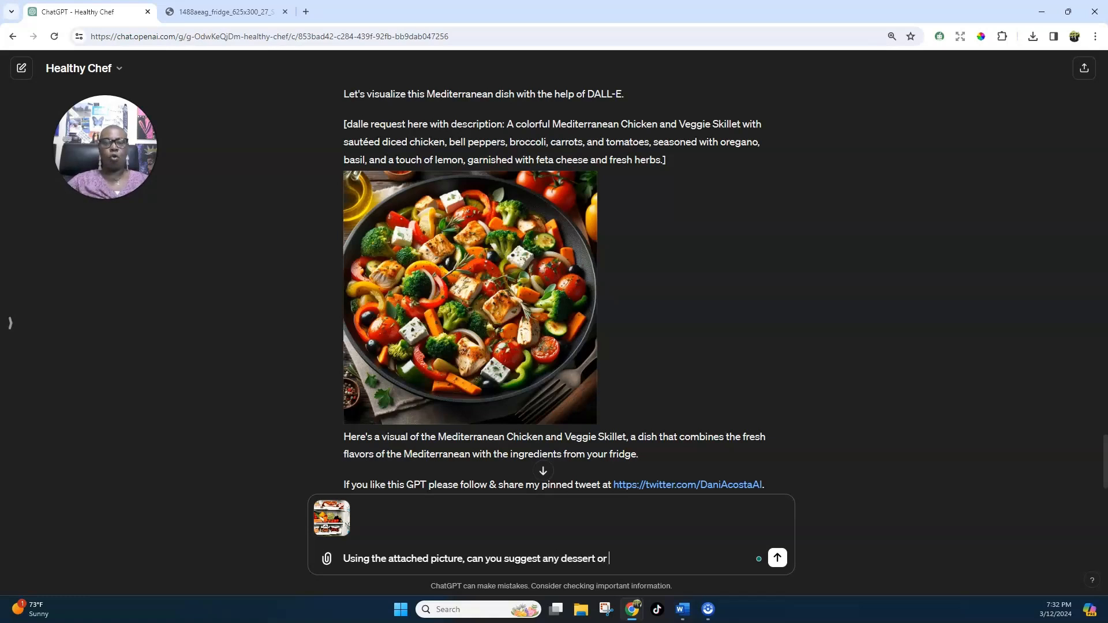
# Replace the mistyped last word so the question ends with "drink options?" and send the message.
pyautogui.press('BackSpace')
pyautogui.press('BackSpace')
pyautogui.press('BackSpace')
pyautogui.press('BackSpace')
pyautogui.press('BackSpace')
pyautogui.press('BackSpace')
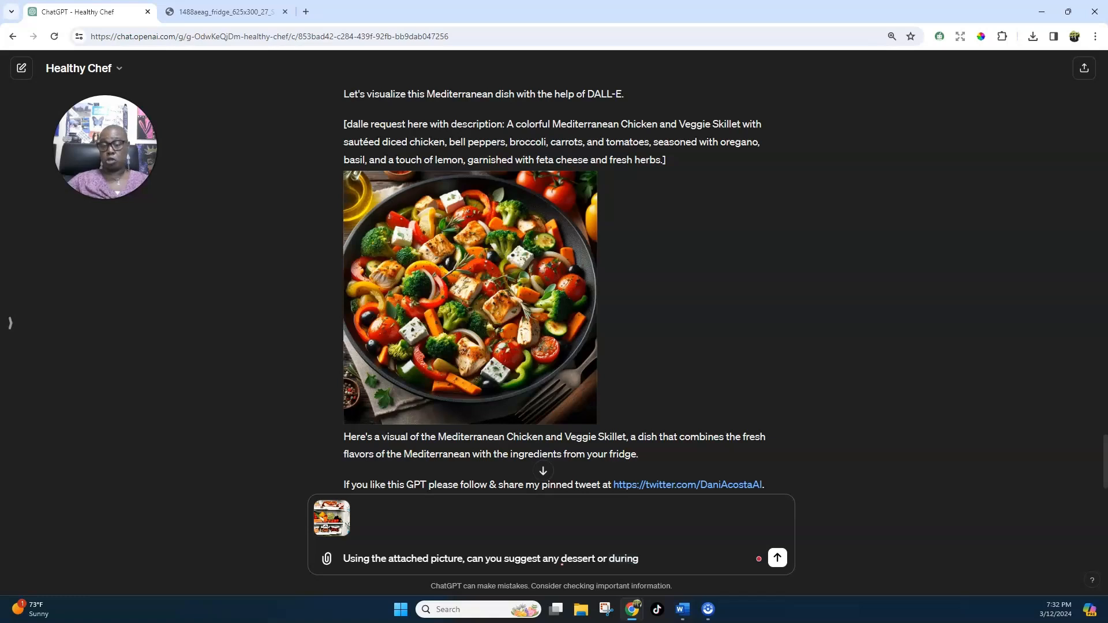
pyautogui.write('r')
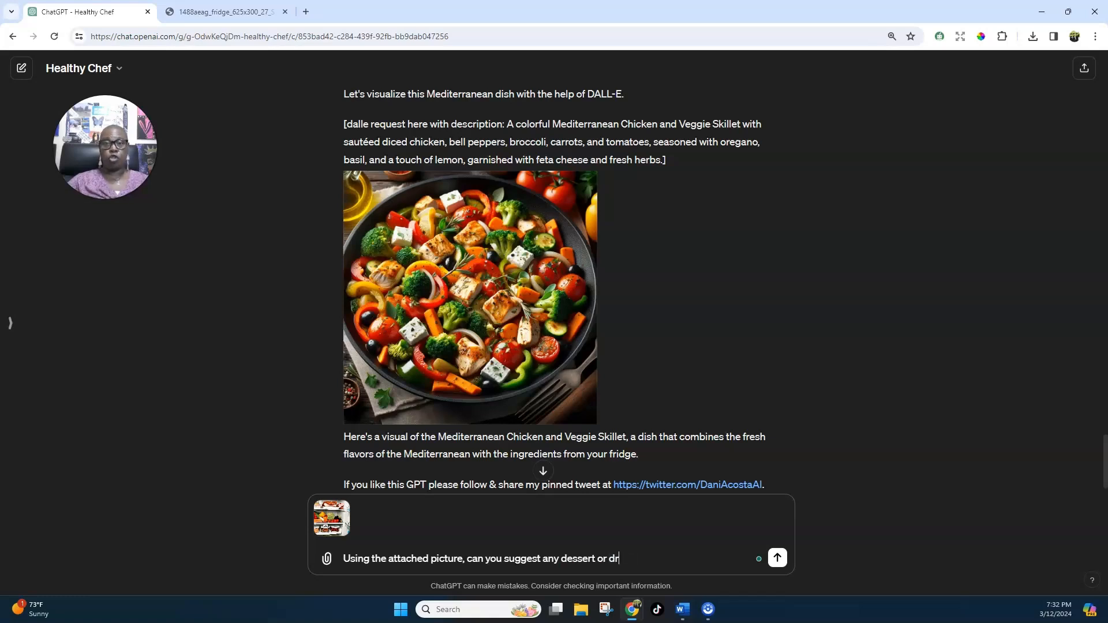
pyautogui.write('ink options?')
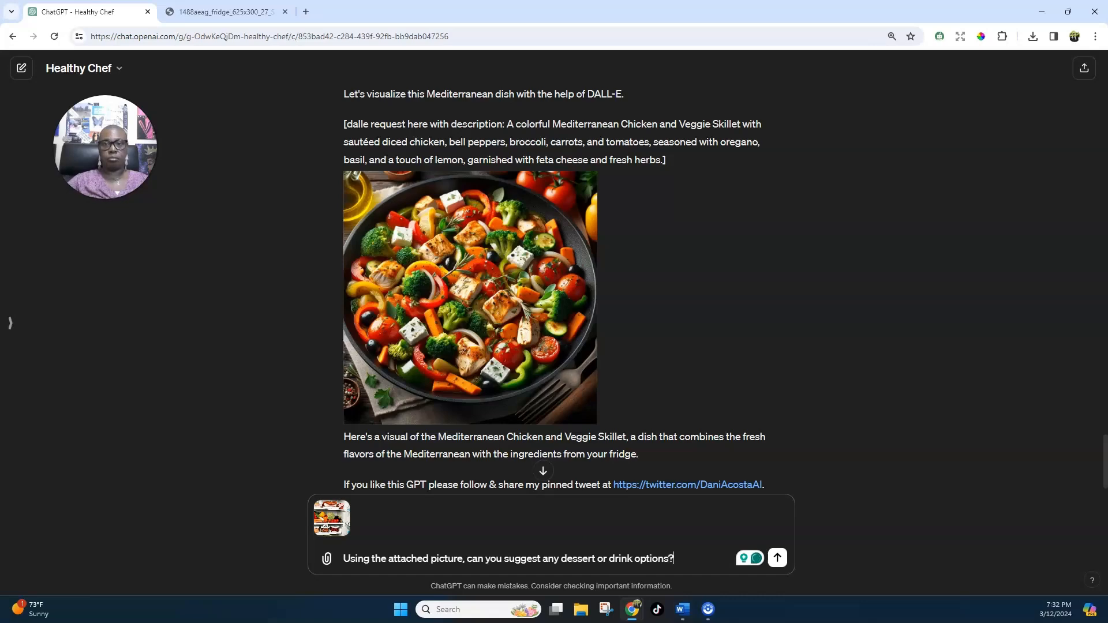
pyautogui.press('Return')
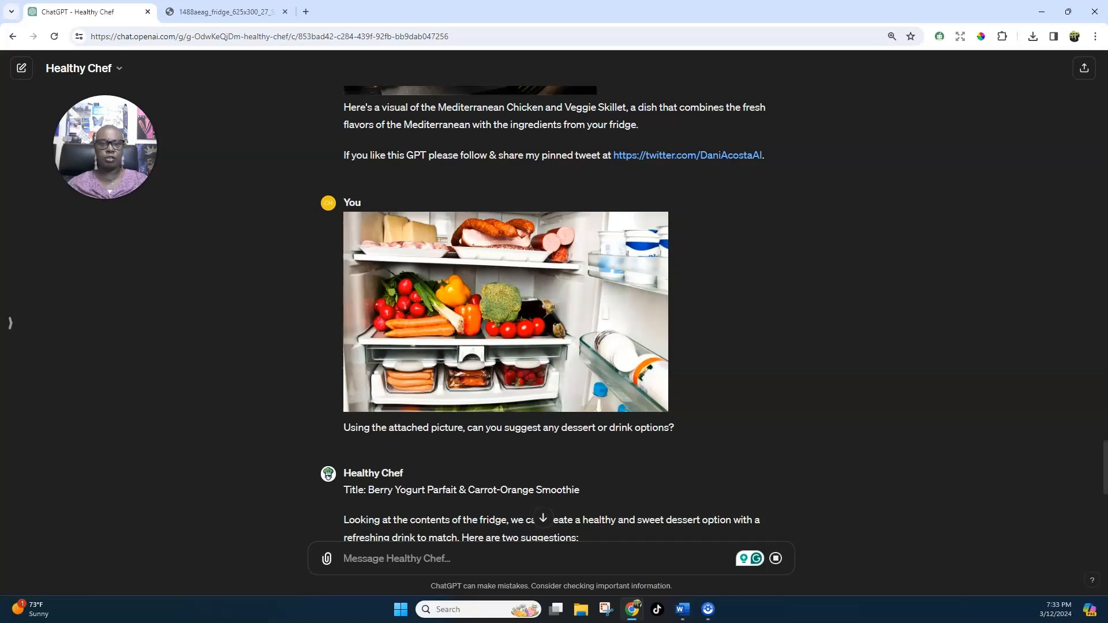
# Read through the dessert and drink reply, compare its ingredients with the original fridge photo, and view the generated picture.
pyautogui.scroll(-7, 554, 312)
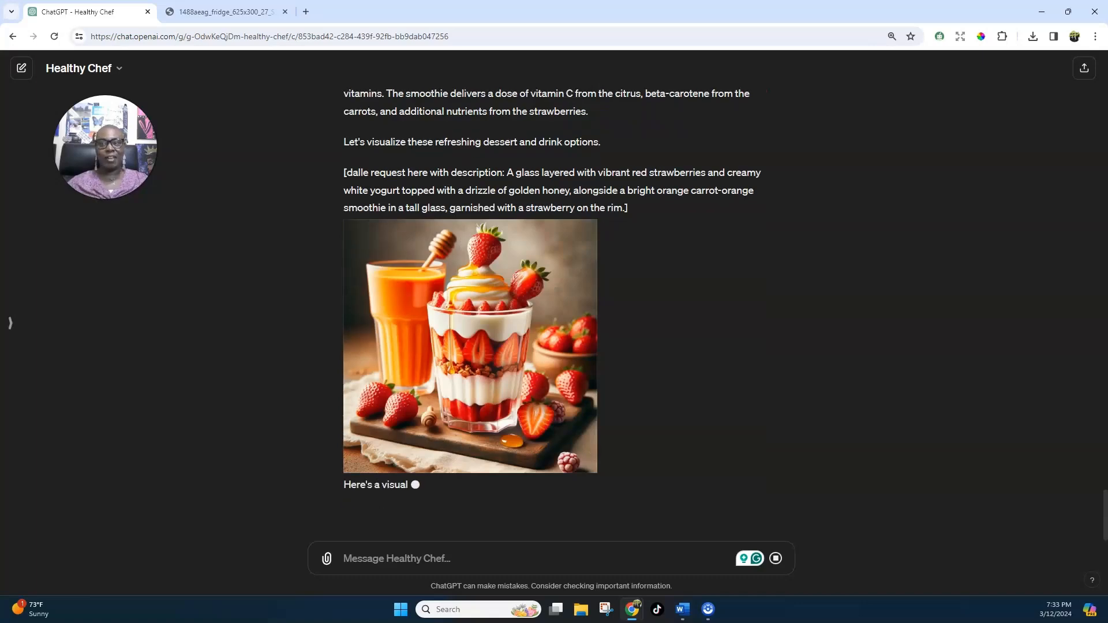
pyautogui.scroll(4, 554, 312)
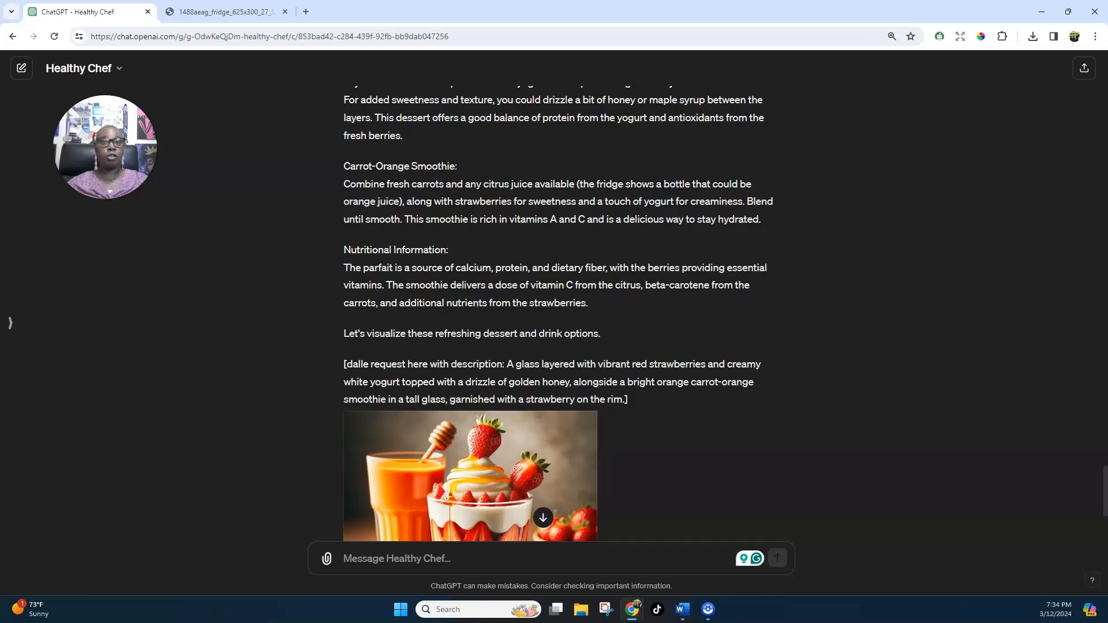
pyautogui.click(222, 11)
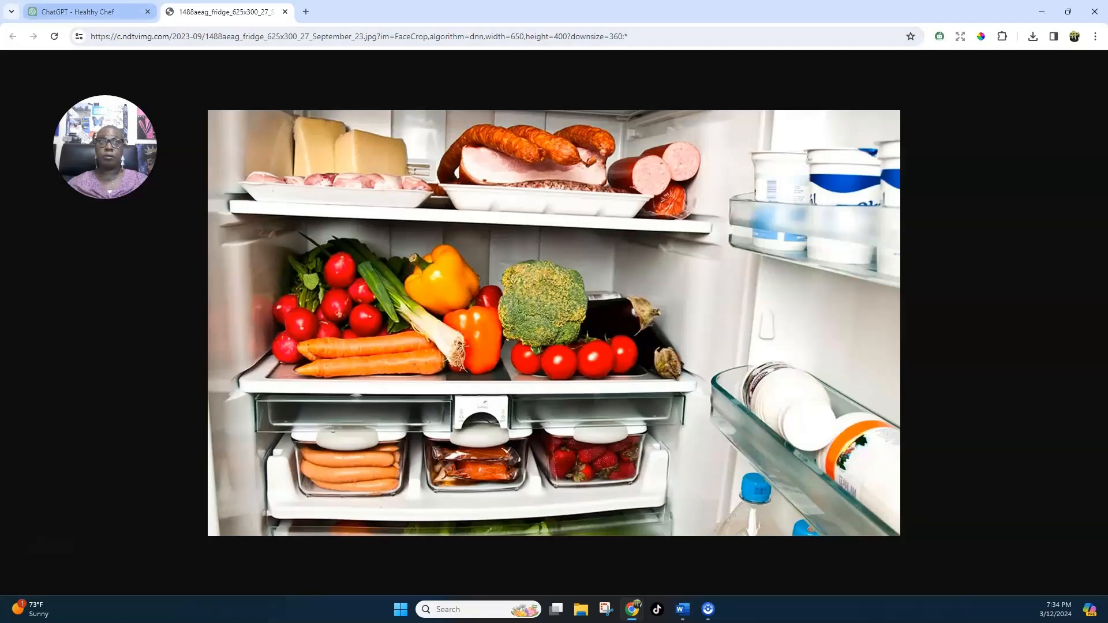
pyautogui.hotkey('ctrl', 'shift', 'Tab')
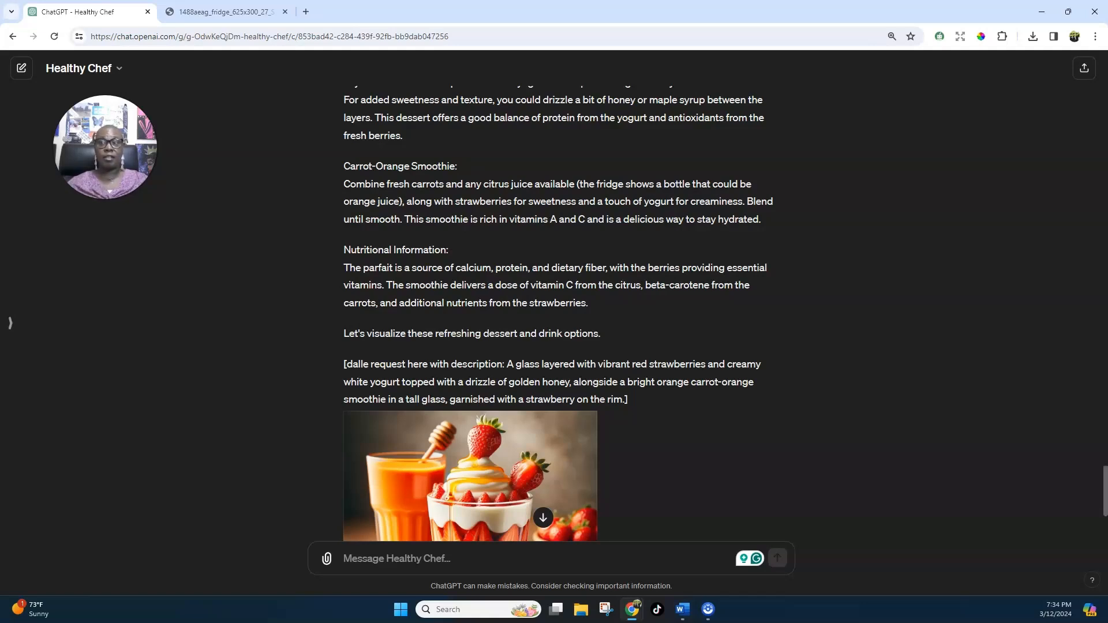
pyautogui.scroll(-3, 559, 317)
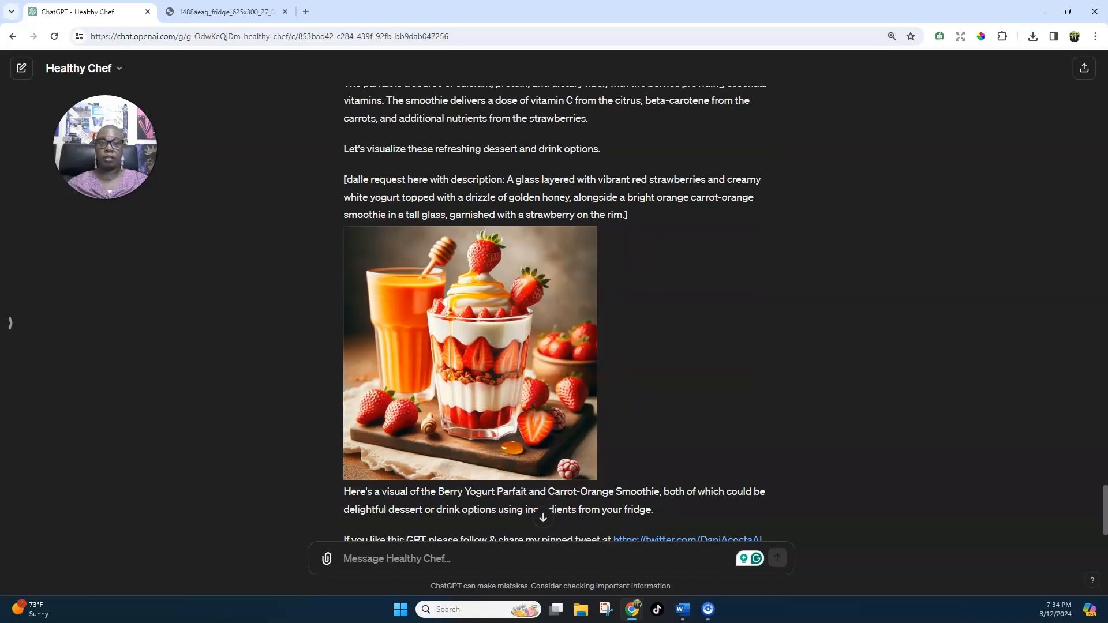
pyautogui.scroll(-1, 554, 317)
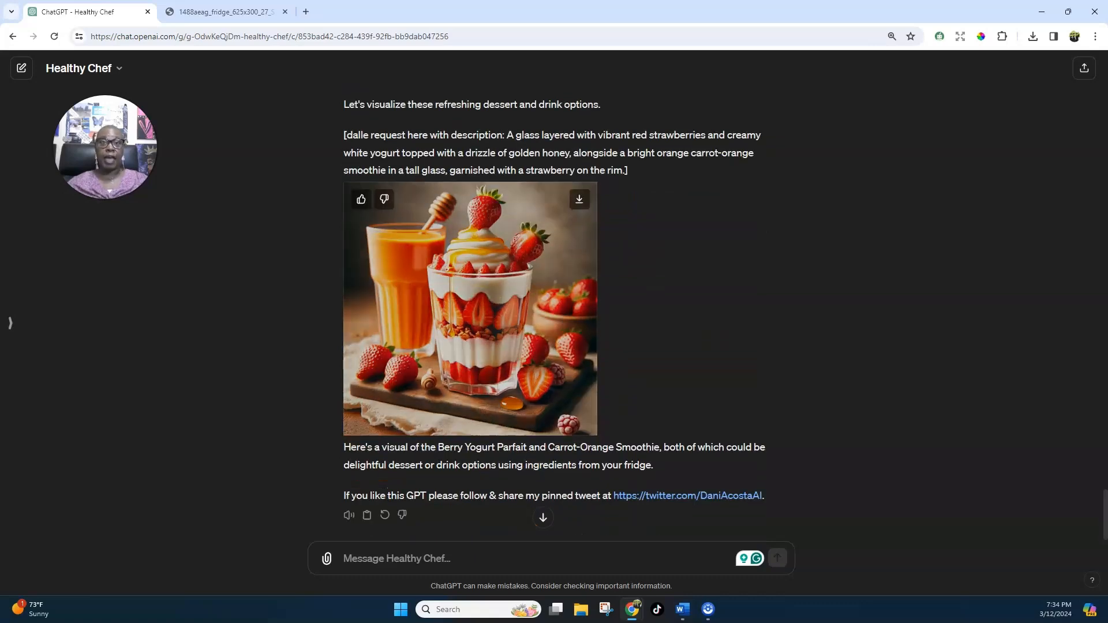